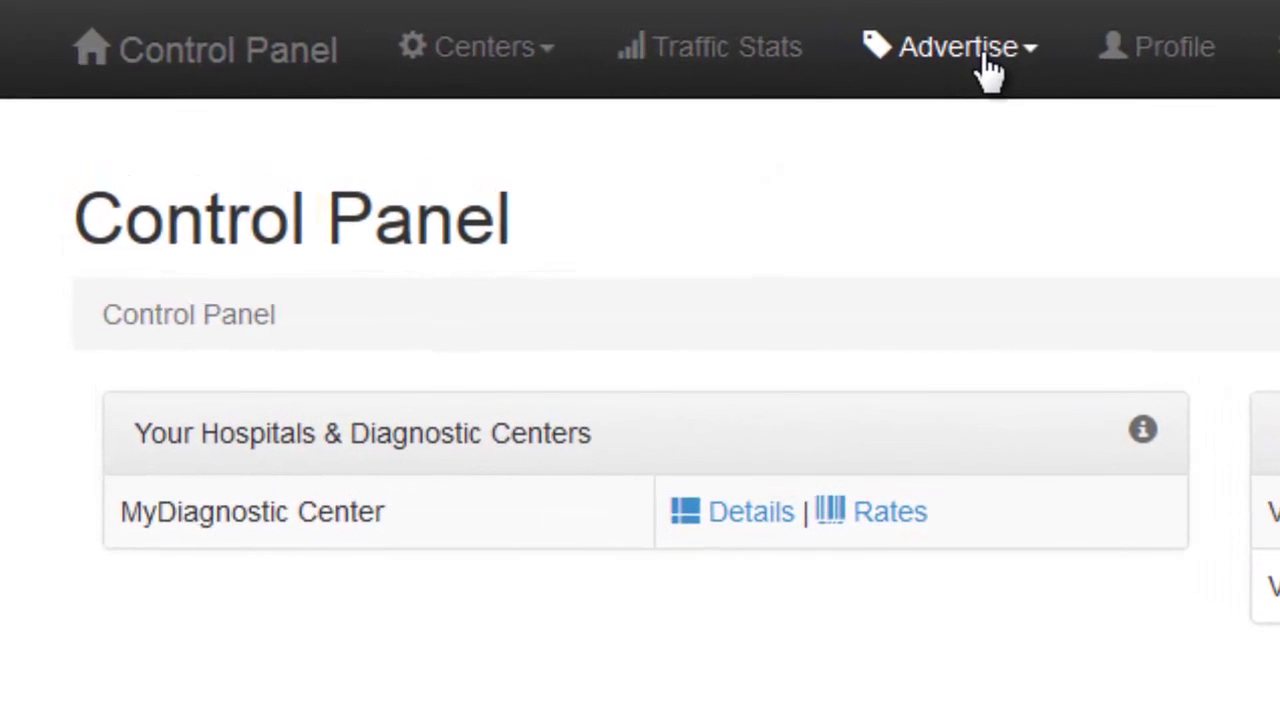
# - View the leads page and the transaction history page of the advertising section
pyautogui.click(802, 53)
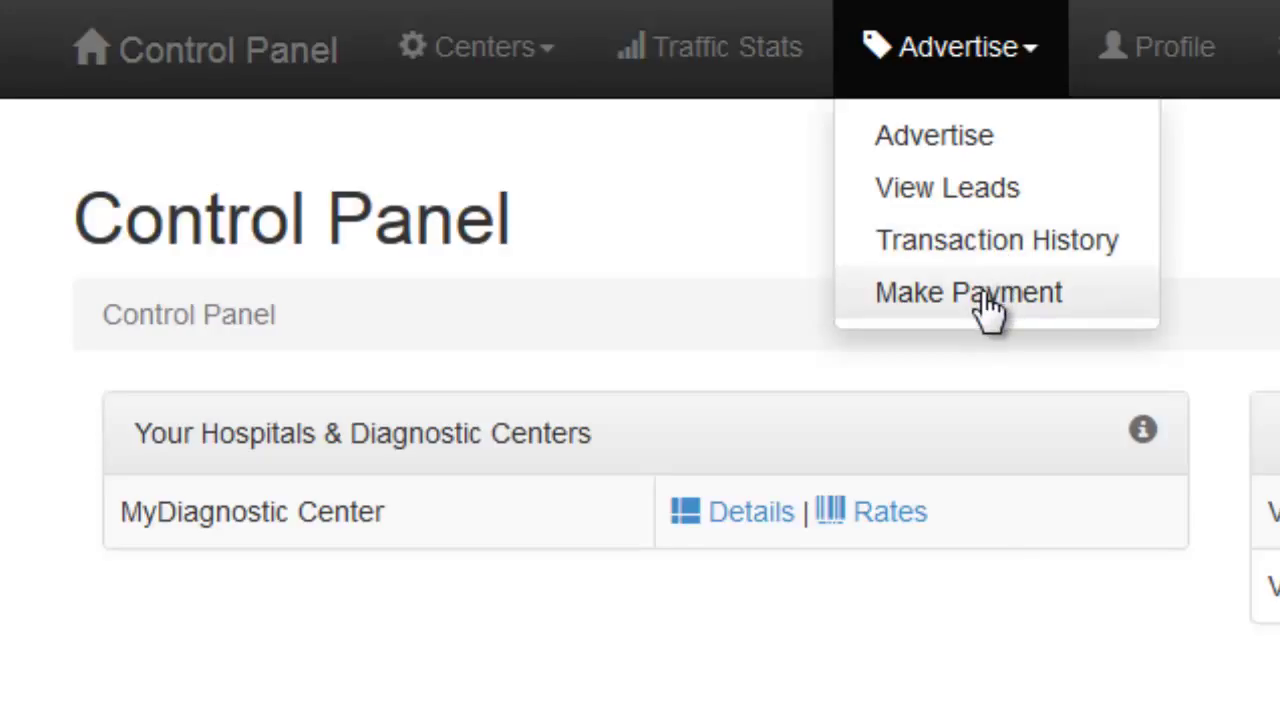
pyautogui.click(980, 192)
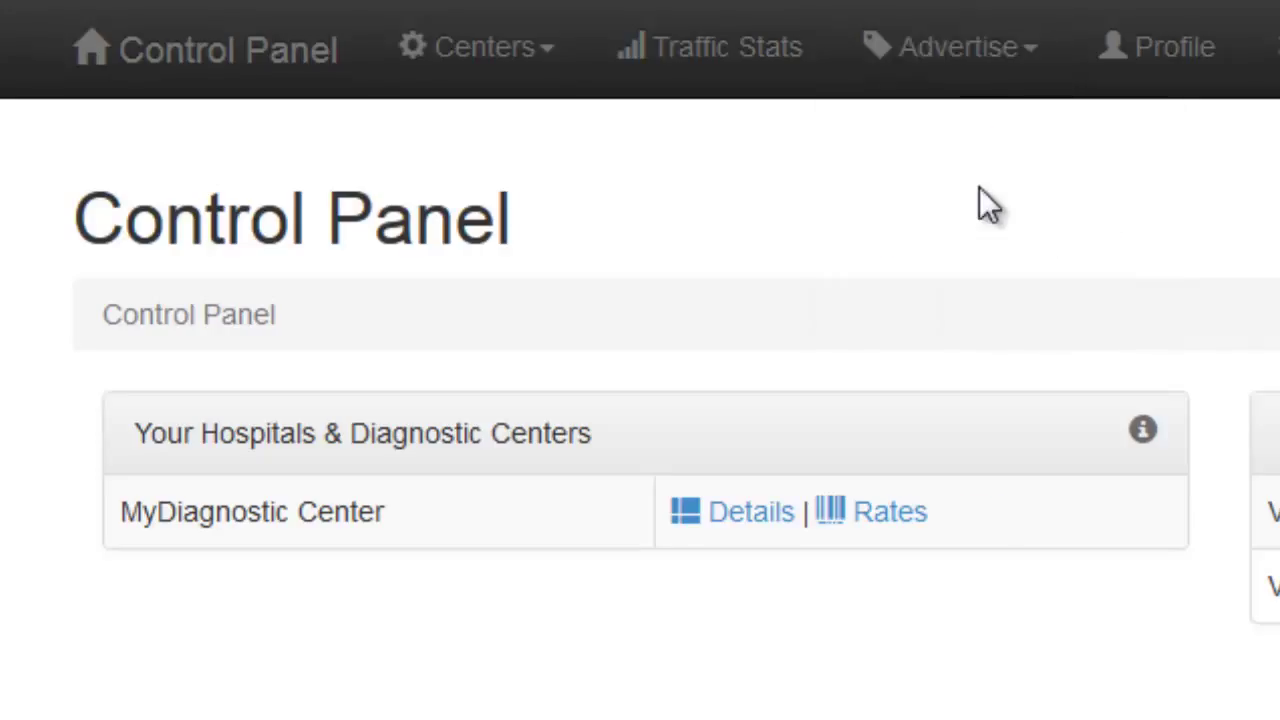
pyautogui.click(996, 52)
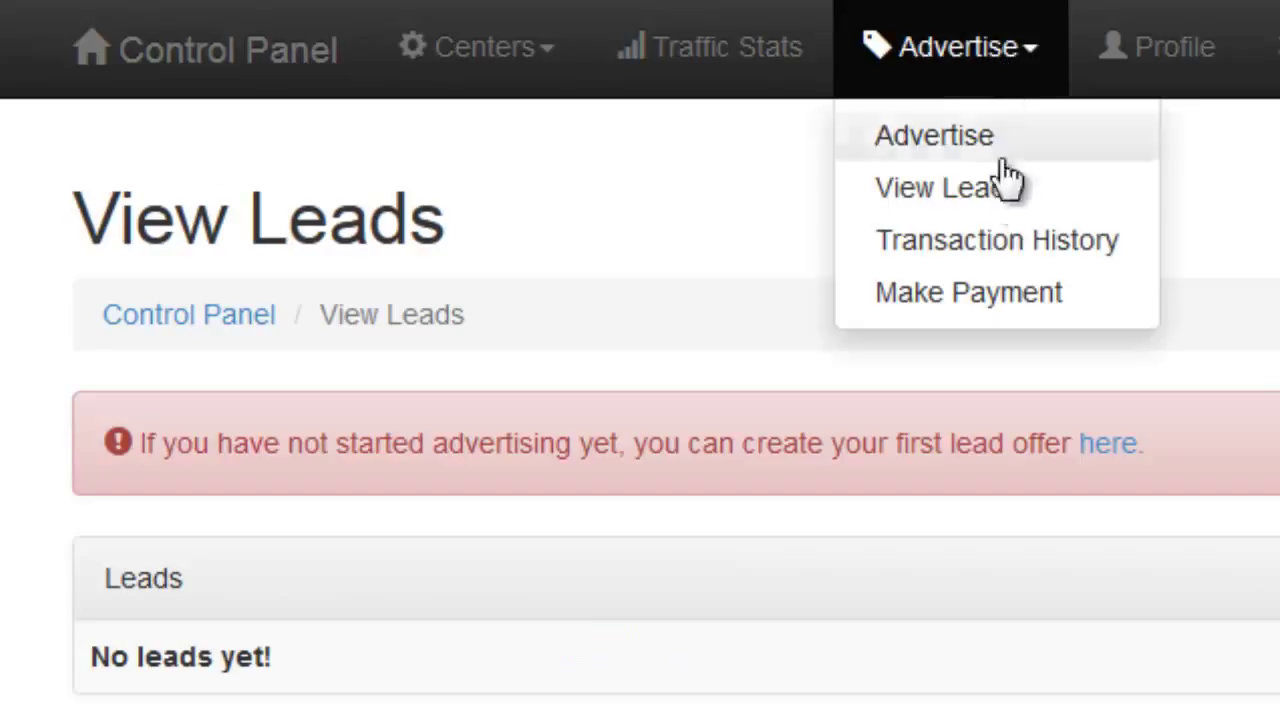
pyautogui.click(1001, 245)
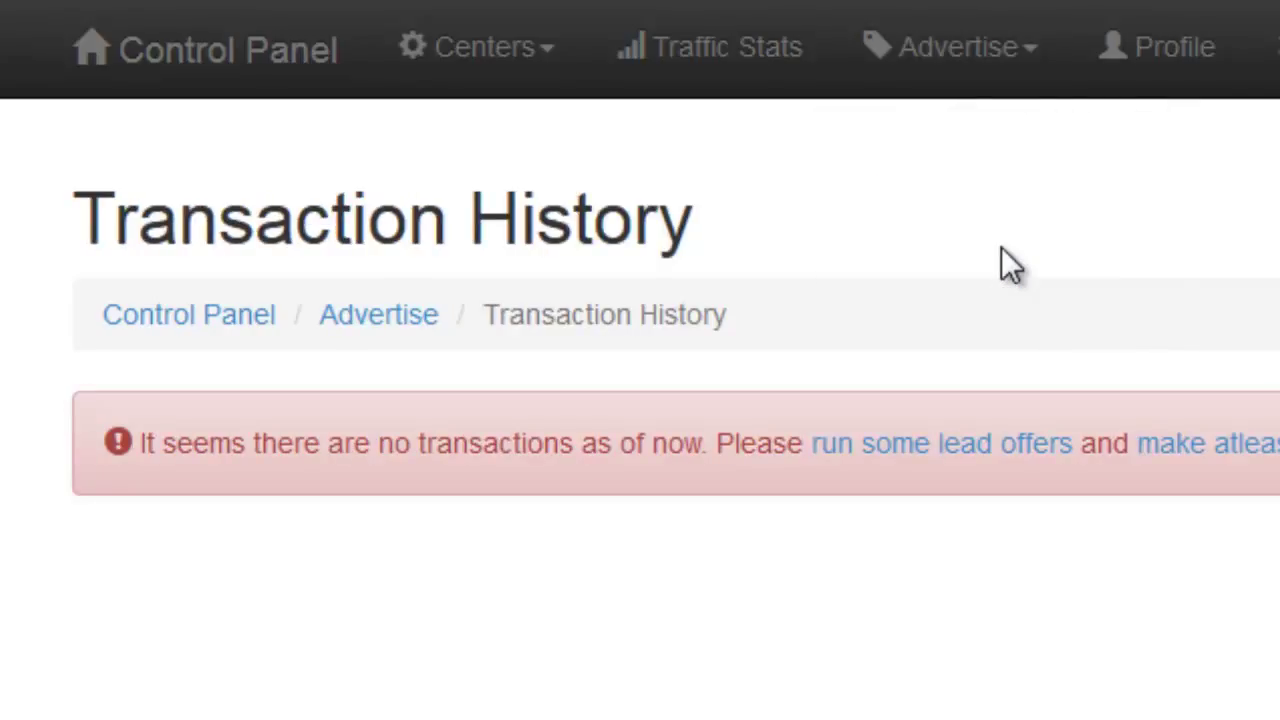
# - Open the advertising overview and read how it works, including the minimum discount and the customer details sent with each lead
pyautogui.click(1015, 47)
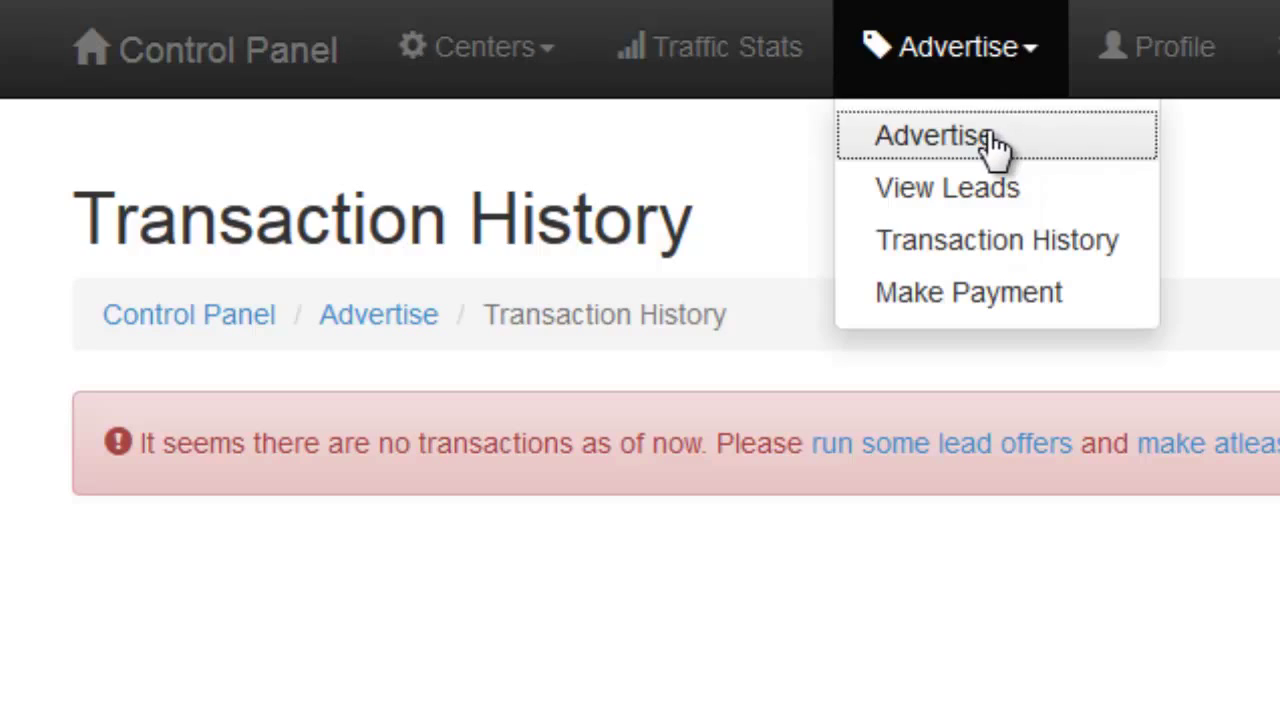
pyautogui.click(990, 137)
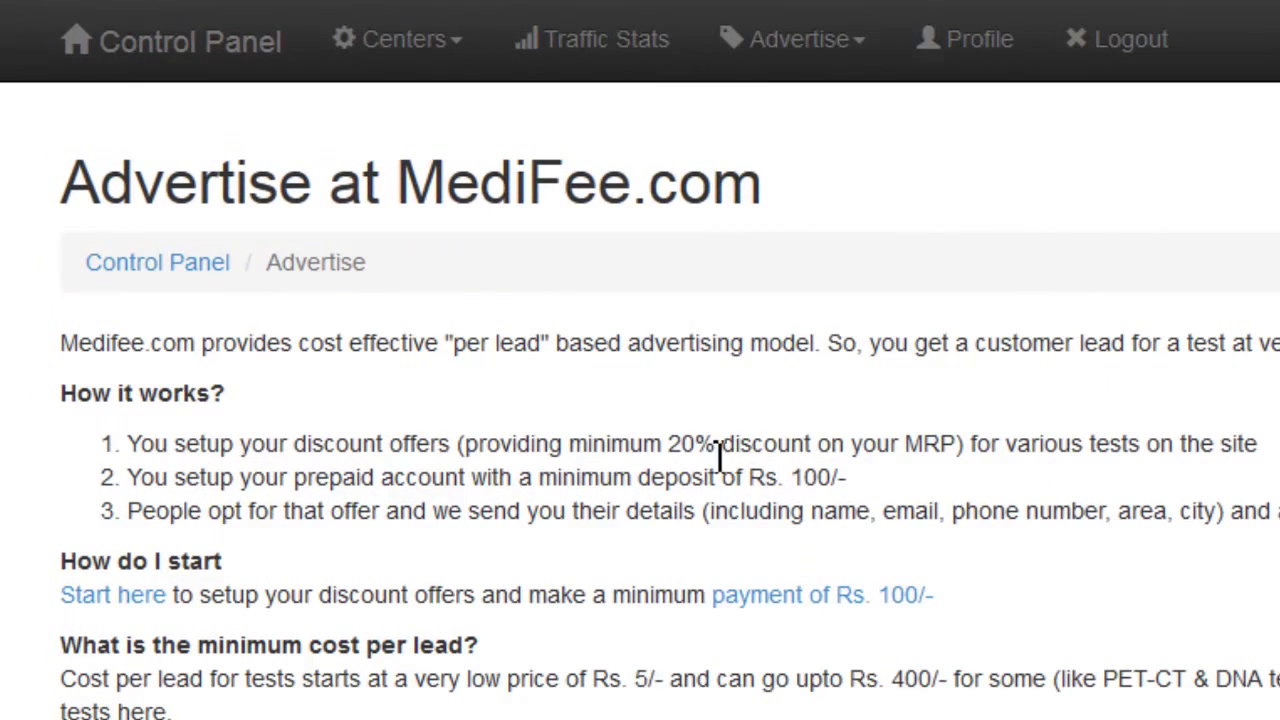
pyautogui.moveTo(668, 446); pyautogui.dragTo(823, 449)
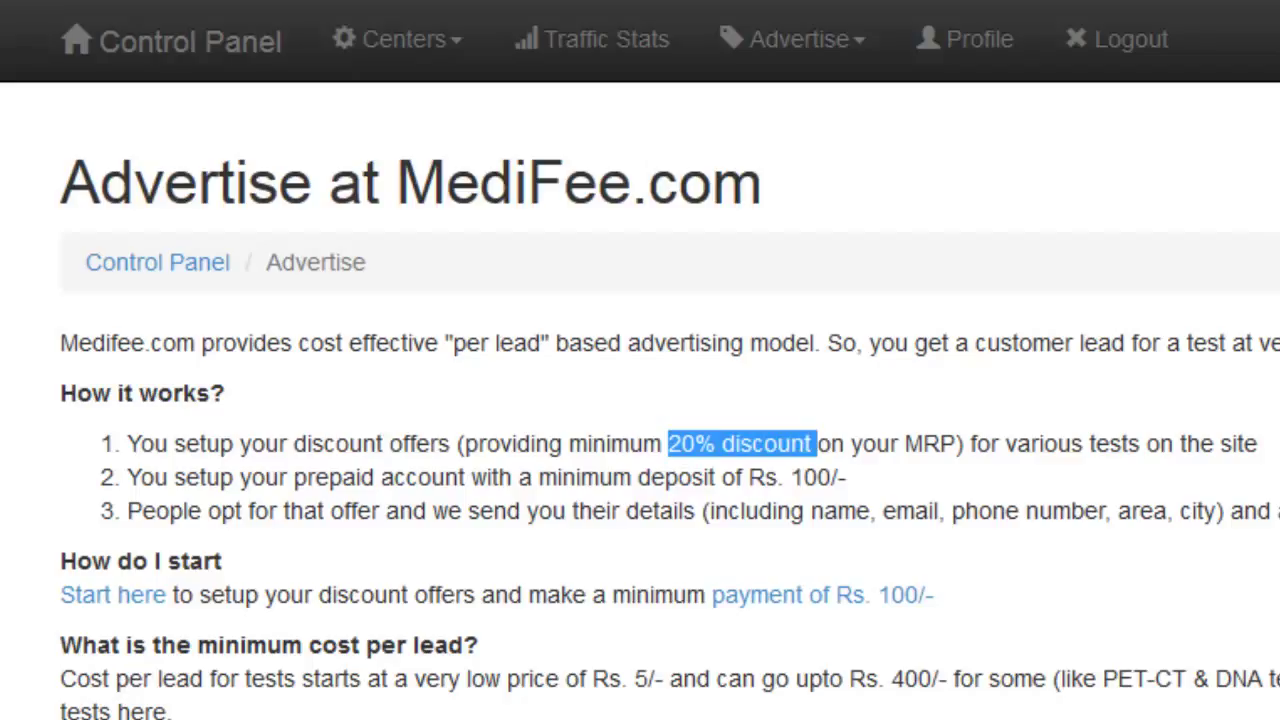
pyautogui.click(857, 467)
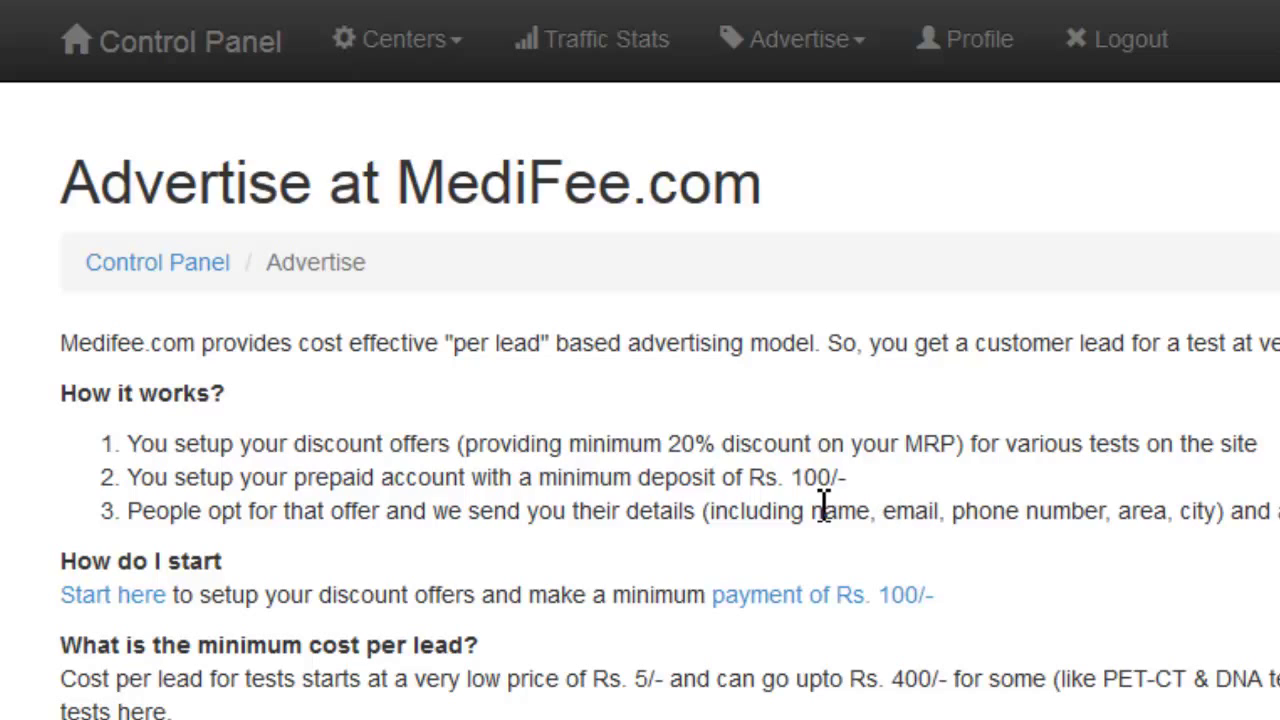
pyautogui.moveTo(811, 510); pyautogui.dragTo(1053, 512)
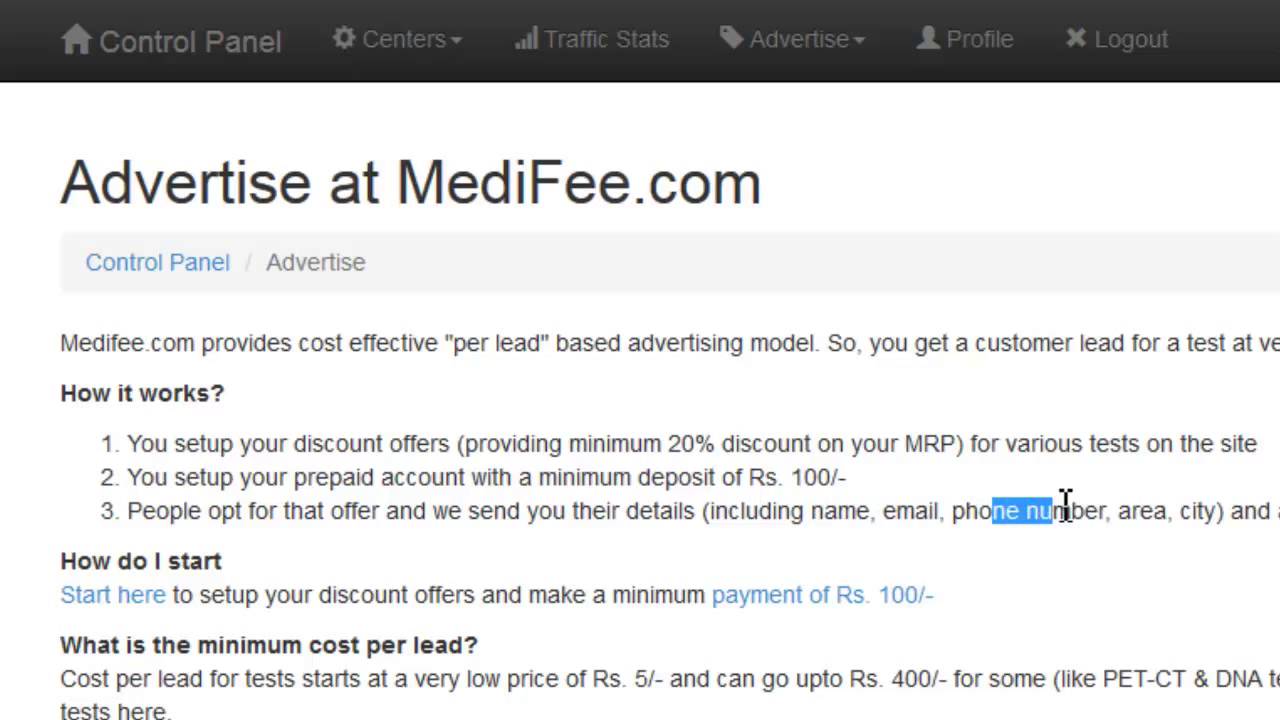
pyautogui.moveTo(1160, 511); pyautogui.dragTo(1192, 512)
pyautogui.click(1266, 522)
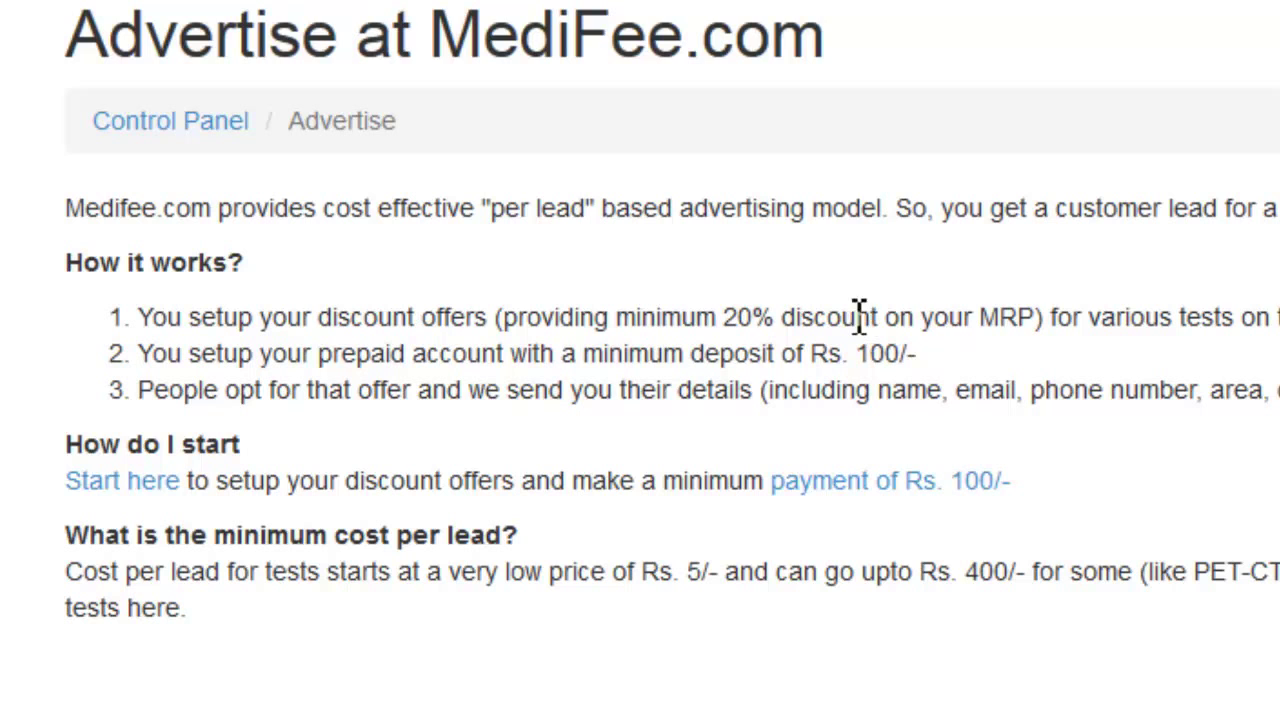
# - Start a new lead offer for the 2D Echo test with an MRP of Rs. 2500 and a 30% discount
pyautogui.click(131, 486)
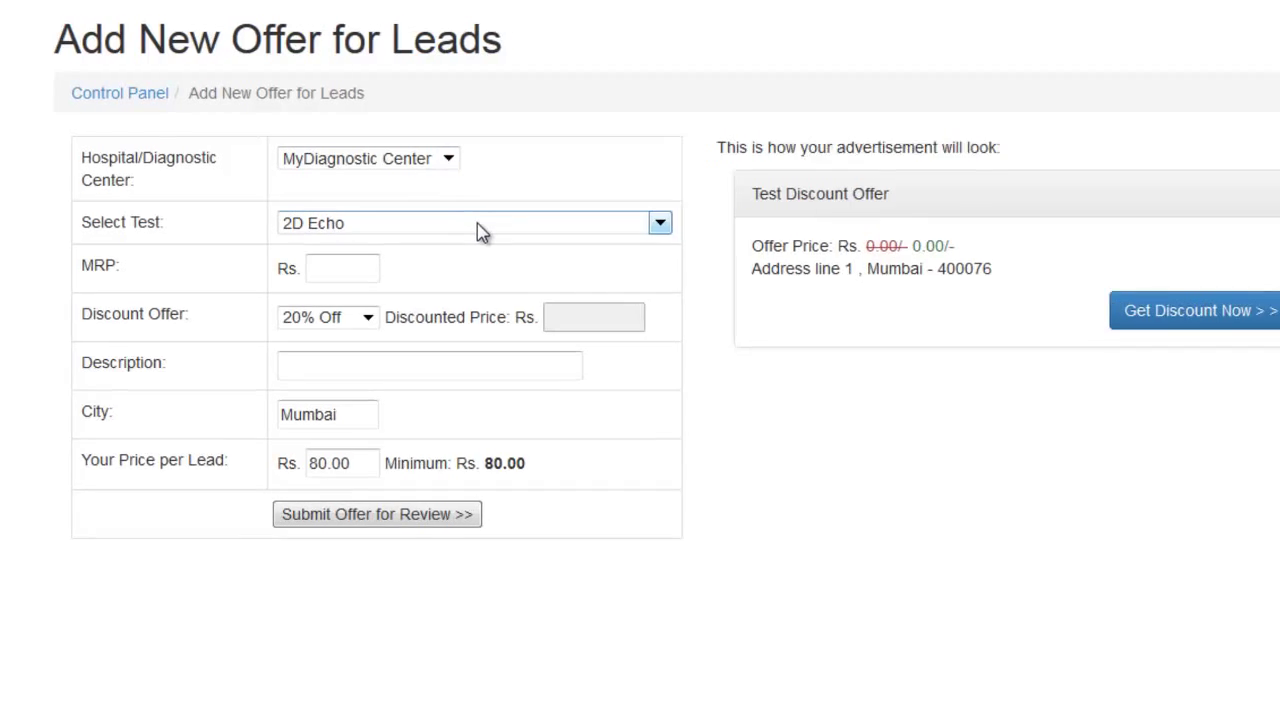
pyautogui.click(477, 230)
pyautogui.click(477, 230)
pyautogui.click(340, 276)
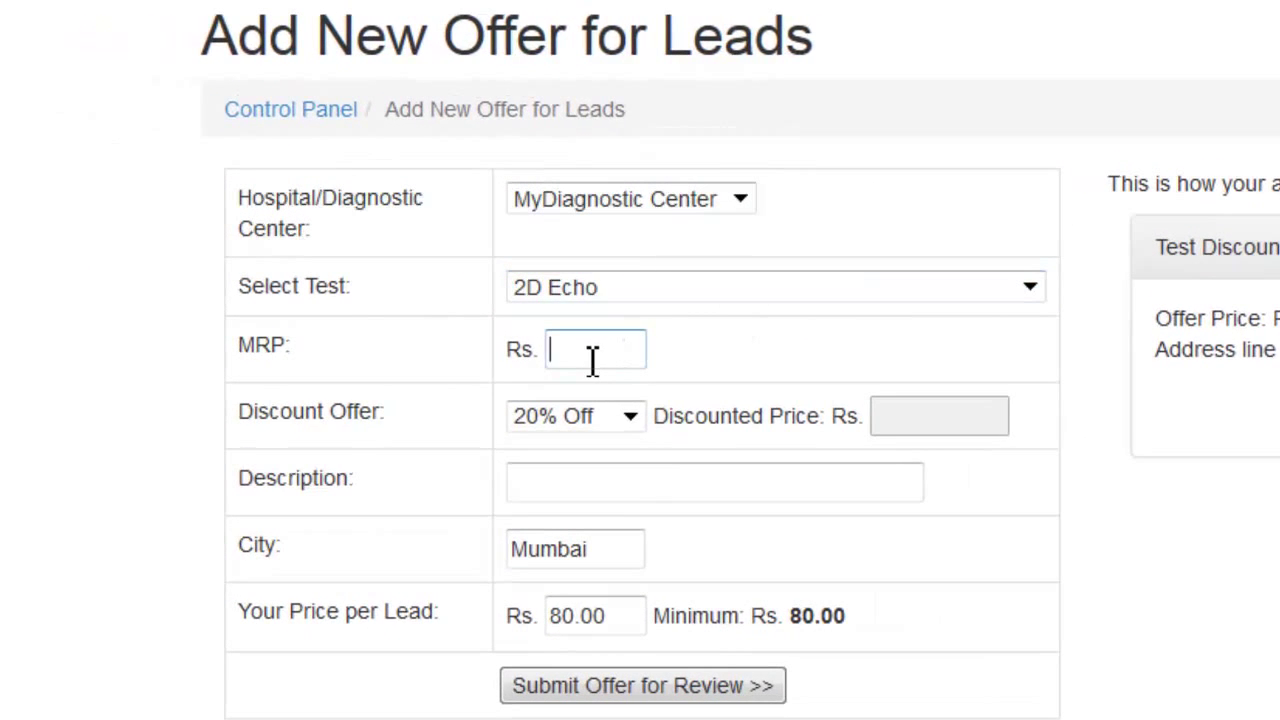
pyautogui.write('250')
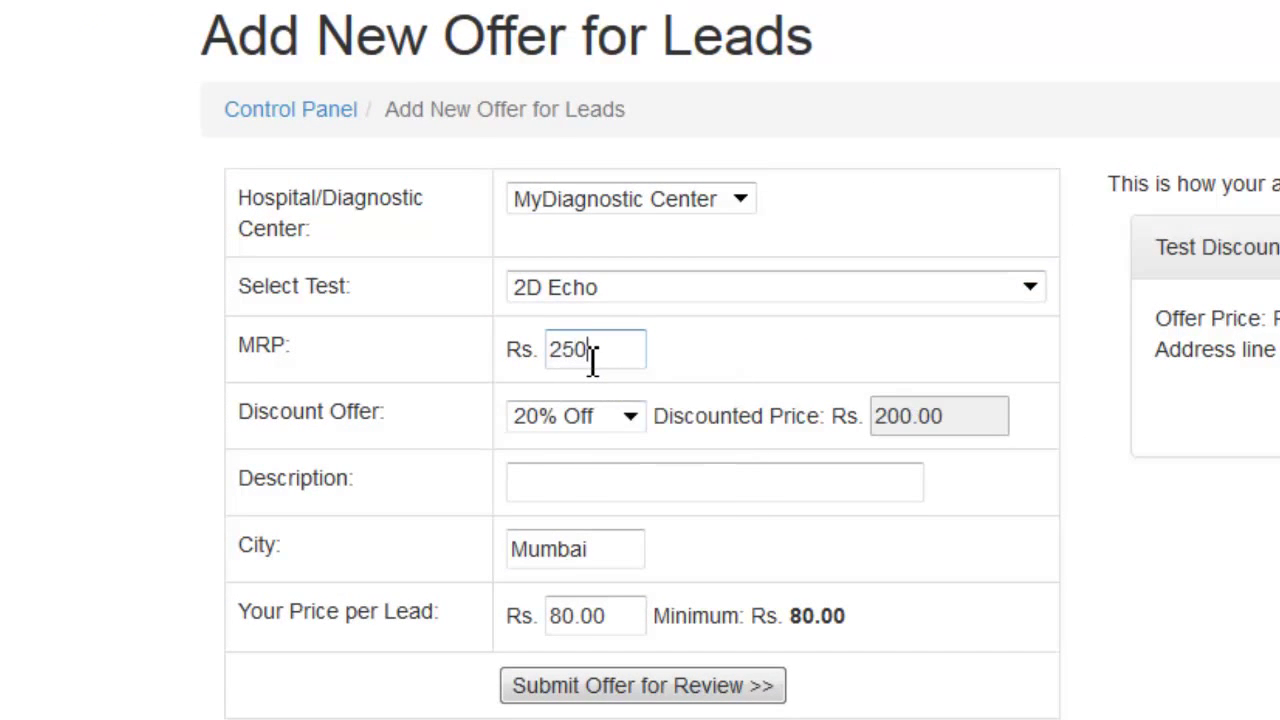
pyautogui.write('0')
pyautogui.click(634, 422)
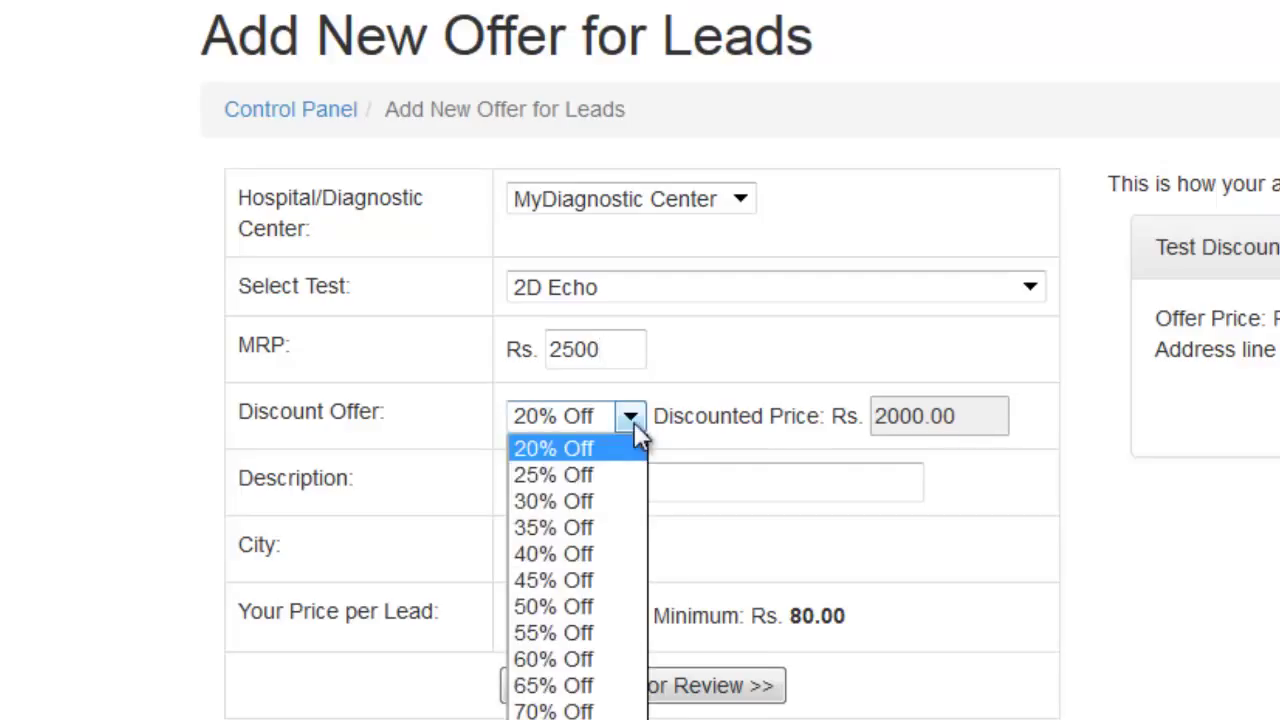
pyautogui.click(612, 503)
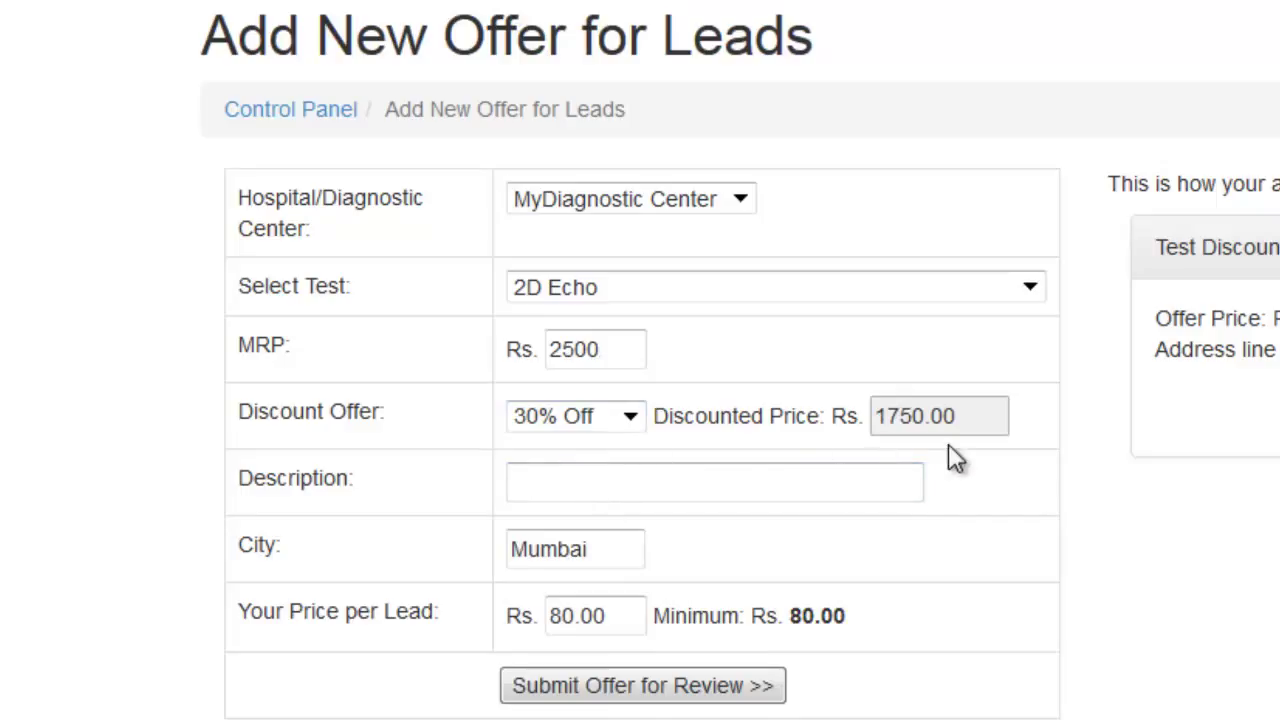
# - Check the 2D Echo offer's price per lead against the minimum and submit the offer for review
pyautogui.click(786, 486)
pyautogui.moveTo(614, 621); pyautogui.dragTo(551, 614)
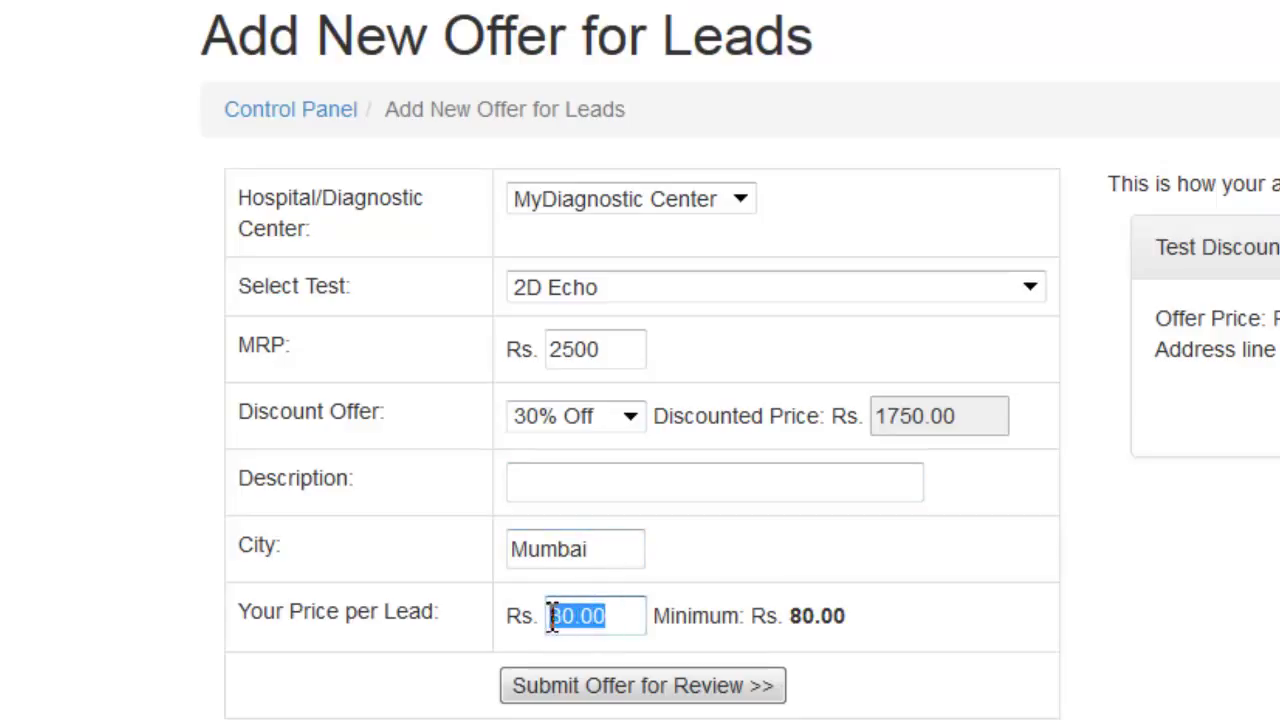
pyautogui.click(717, 627)
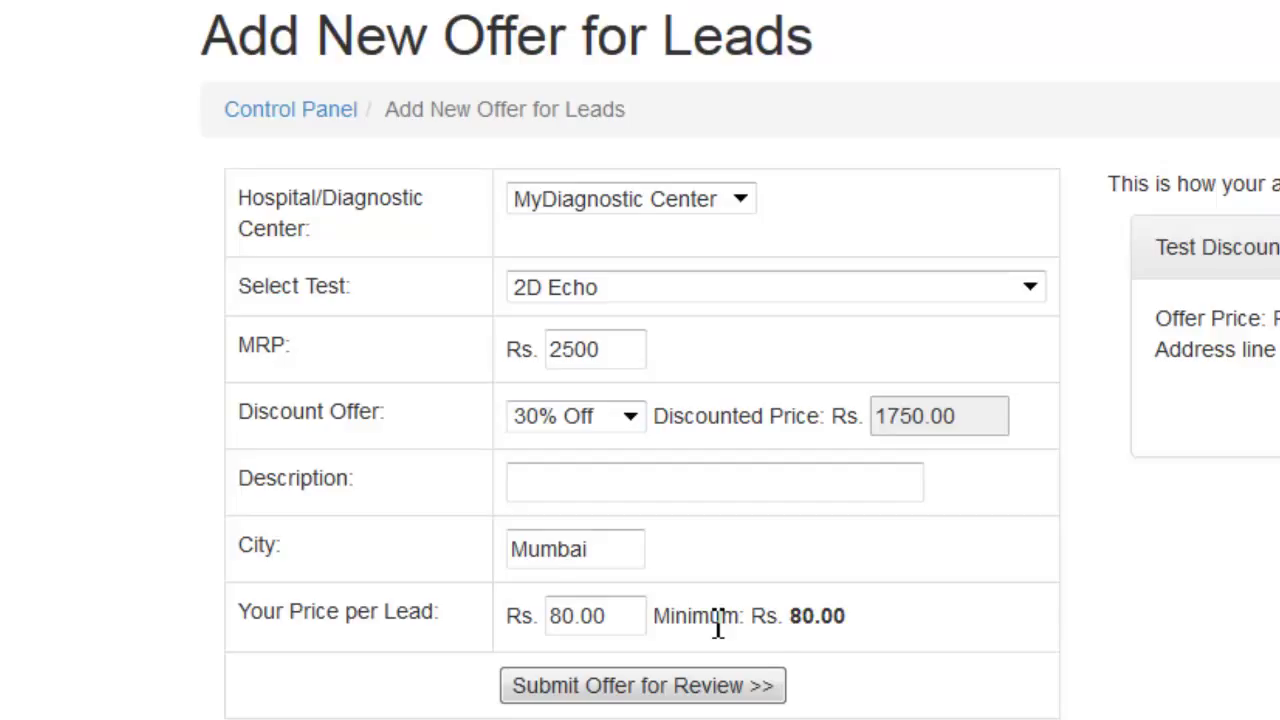
pyautogui.moveTo(789, 623); pyautogui.dragTo(851, 629)
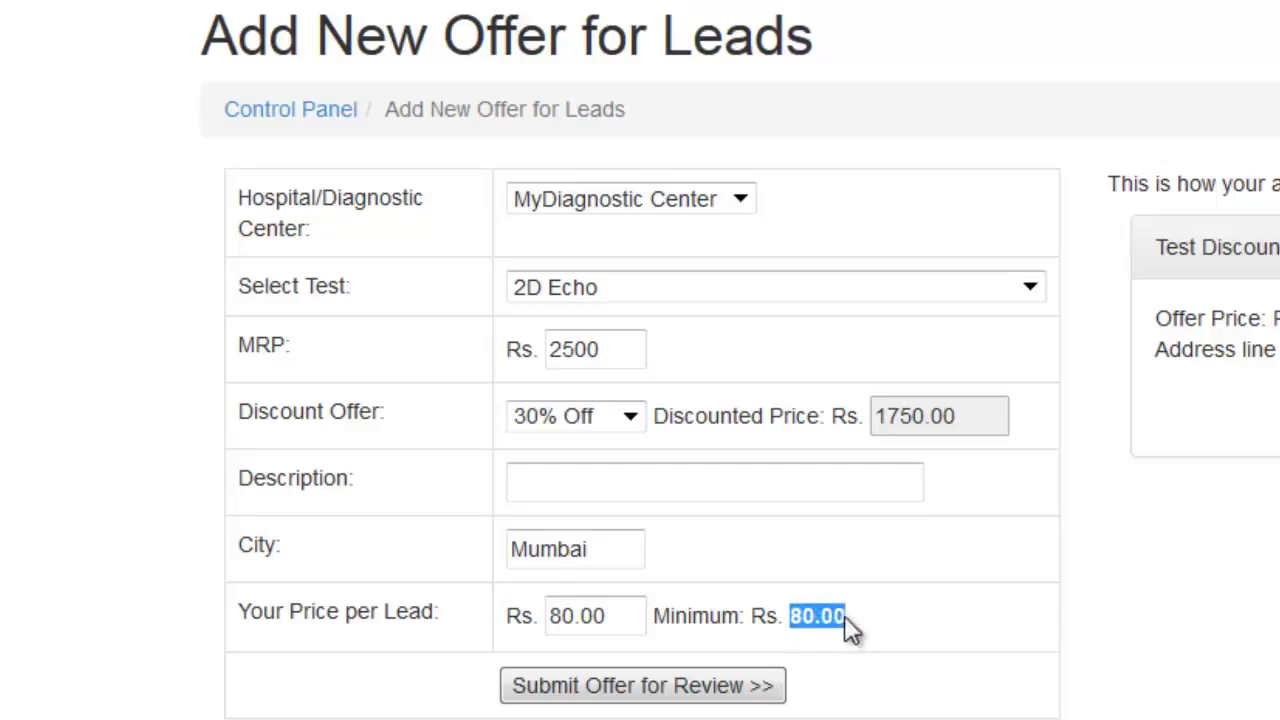
pyautogui.click(846, 626)
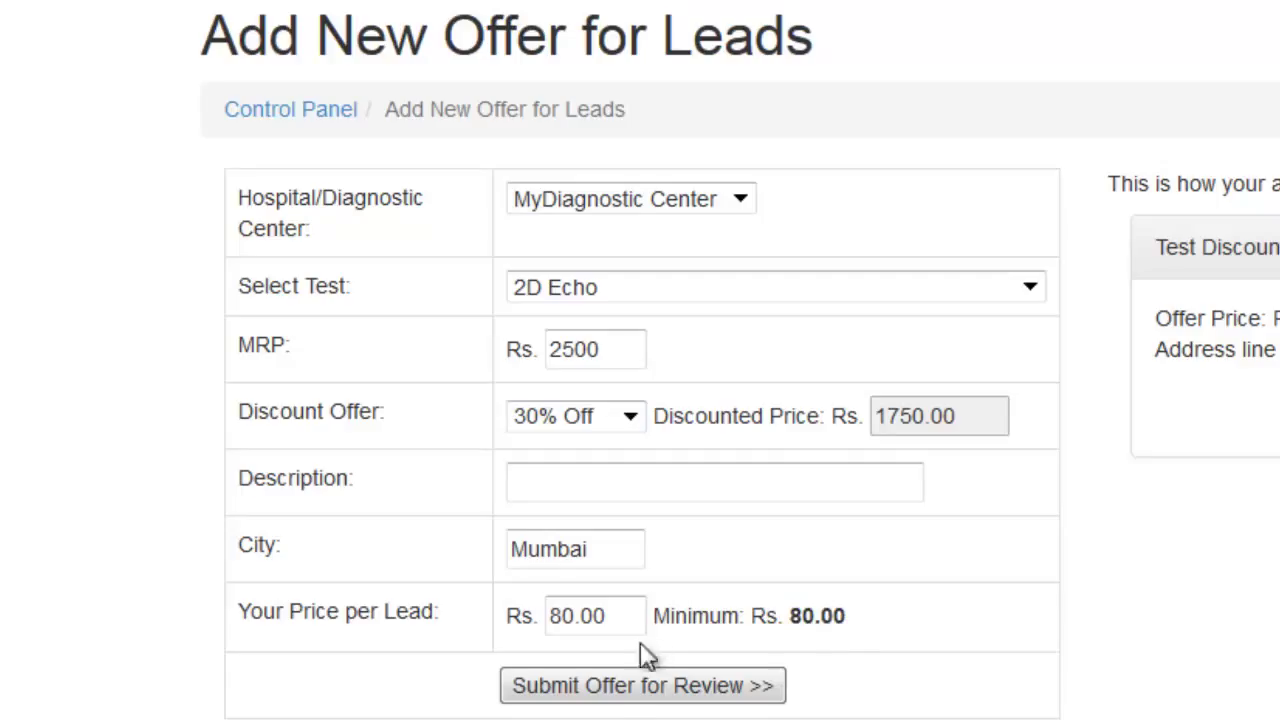
pyautogui.click(705, 700)
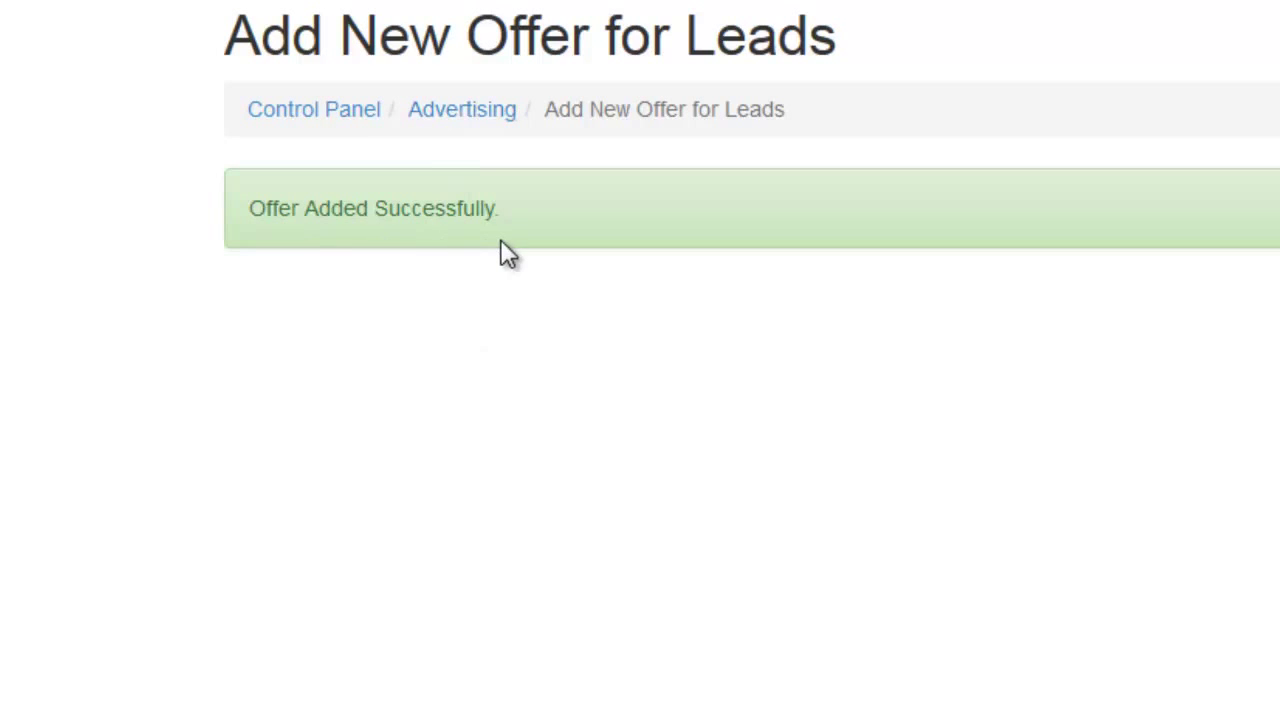
# - Return to the advertising overview and check the review status of the 2D Echo offer
pyautogui.click(466, 112)
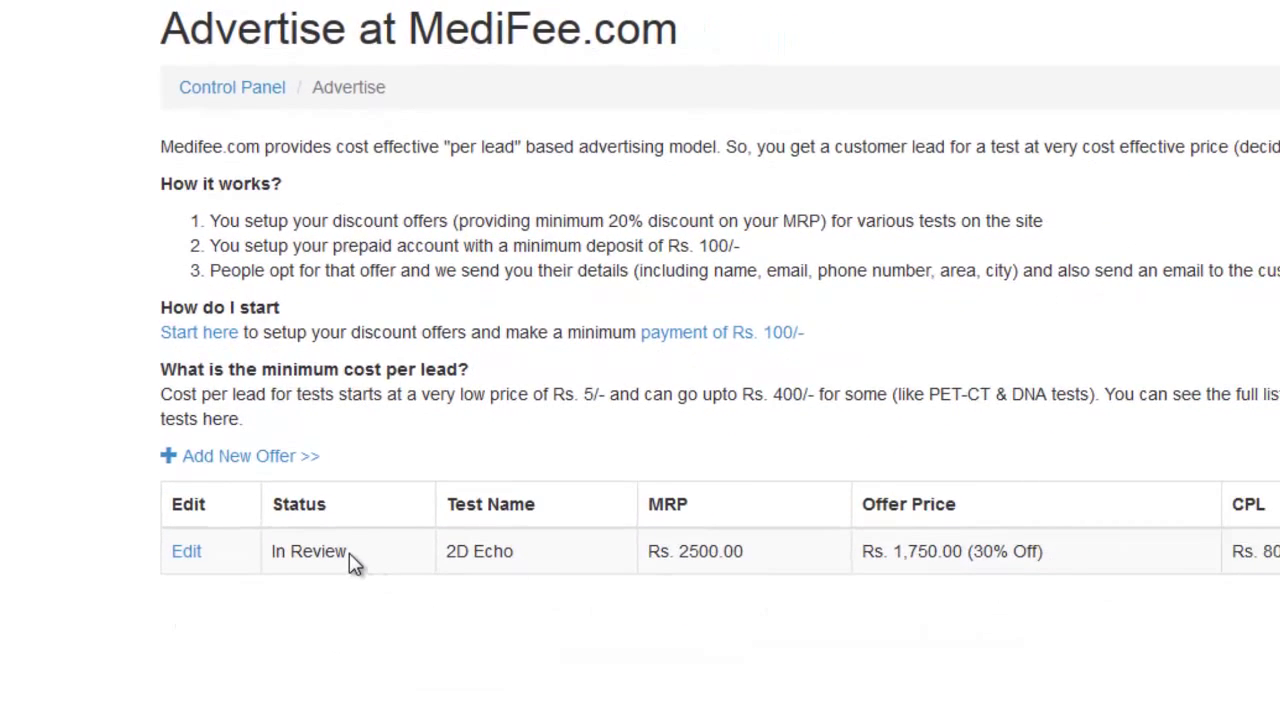
pyautogui.moveTo(346, 556); pyautogui.dragTo(274, 556)
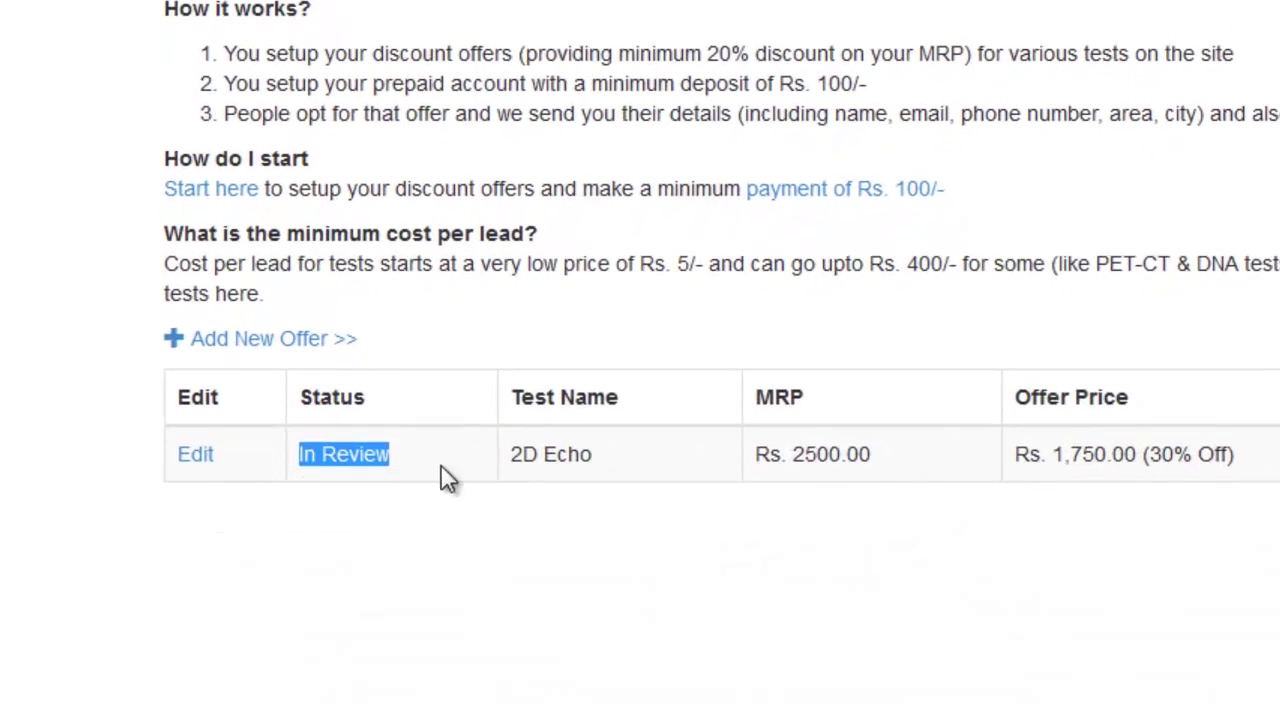
pyautogui.click(447, 478)
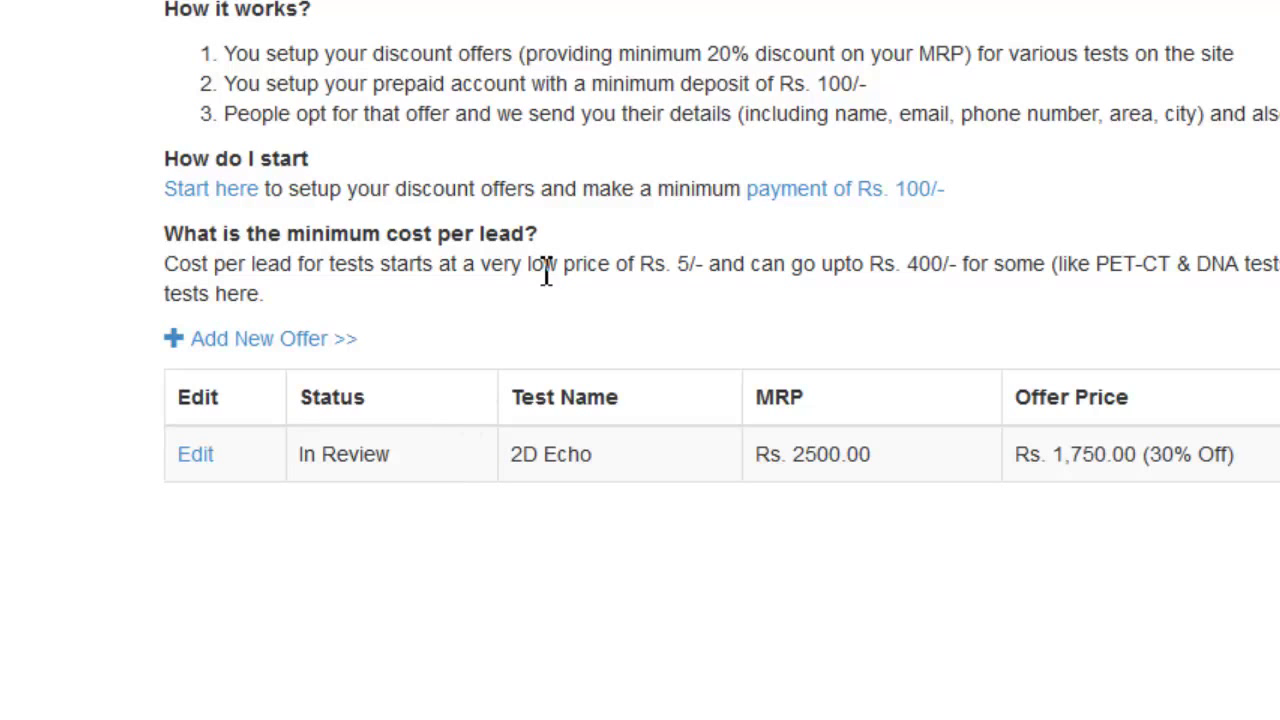
# - Start another new lead offer and select CA 19.9 Test as its test
pyautogui.click(276, 341)
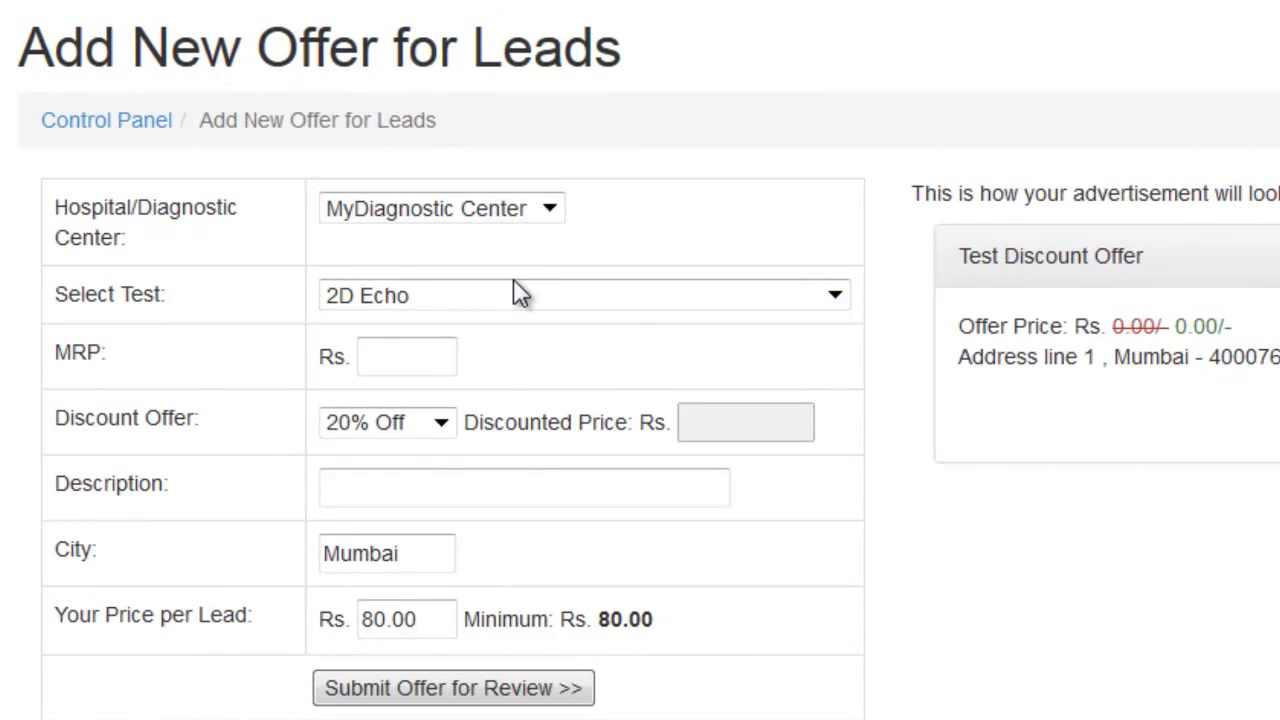
pyautogui.click(514, 300)
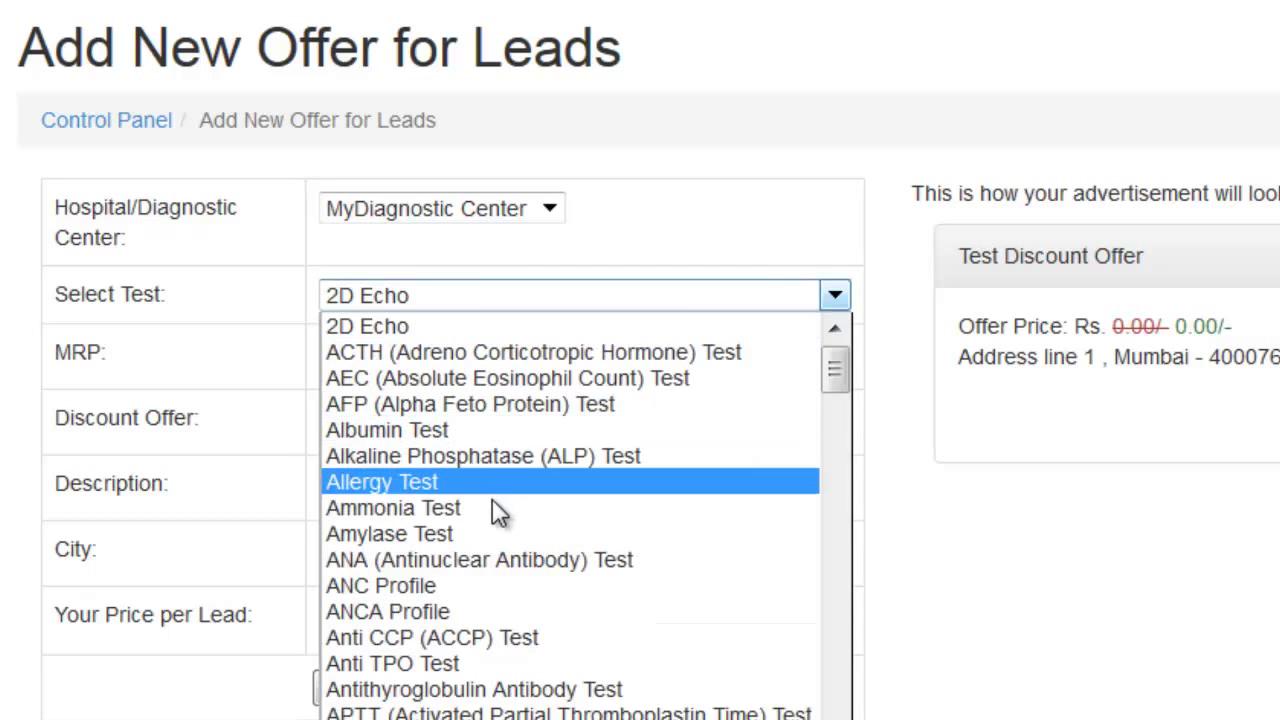
pyautogui.scroll(-3, 492, 528)
pyautogui.scroll(-1, 493, 530)
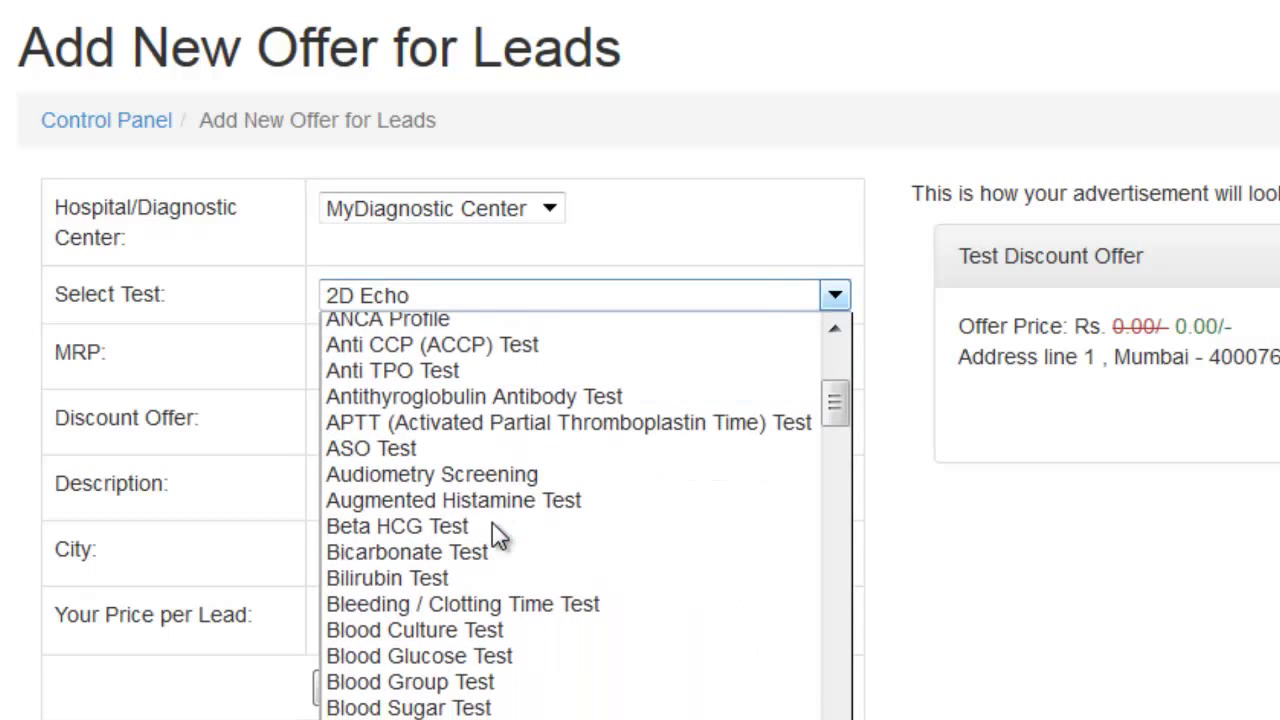
pyautogui.scroll(-3, 500, 535)
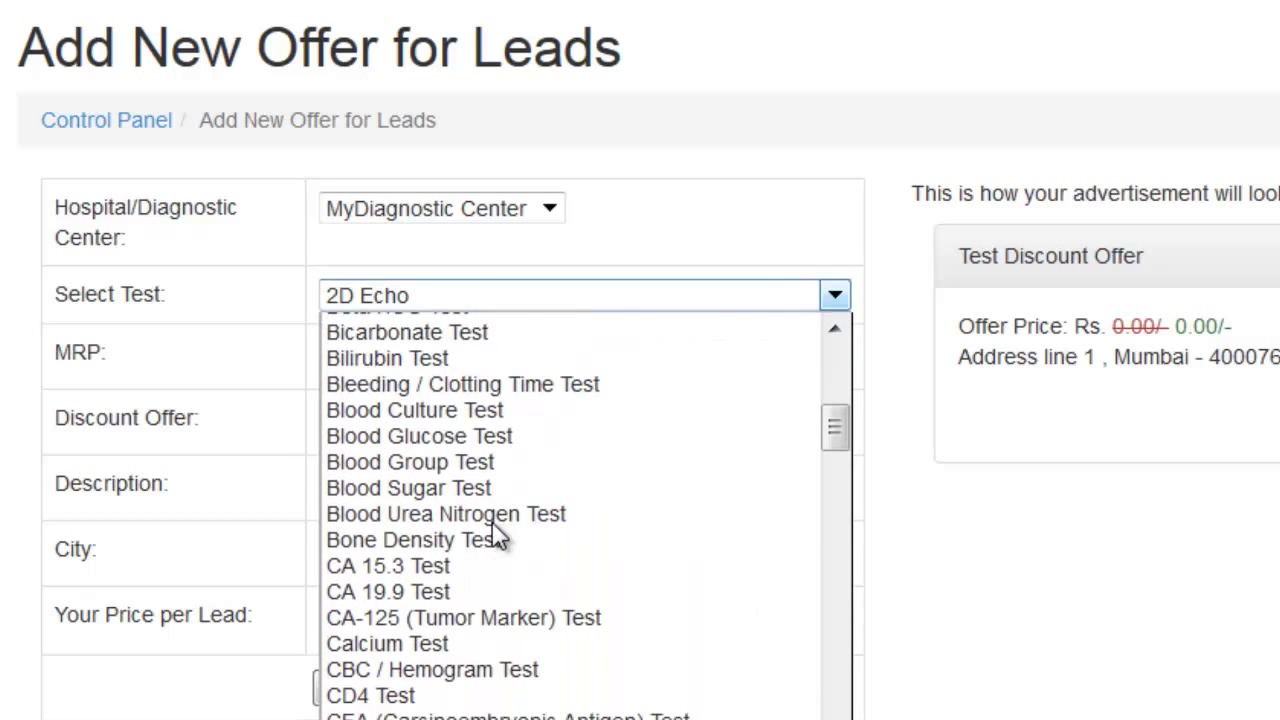
pyautogui.click(463, 590)
# - Set the CA 19.9 Test offer's MRP to Rs. 1200, choose its discount and submit it for review
pyautogui.click(414, 357)
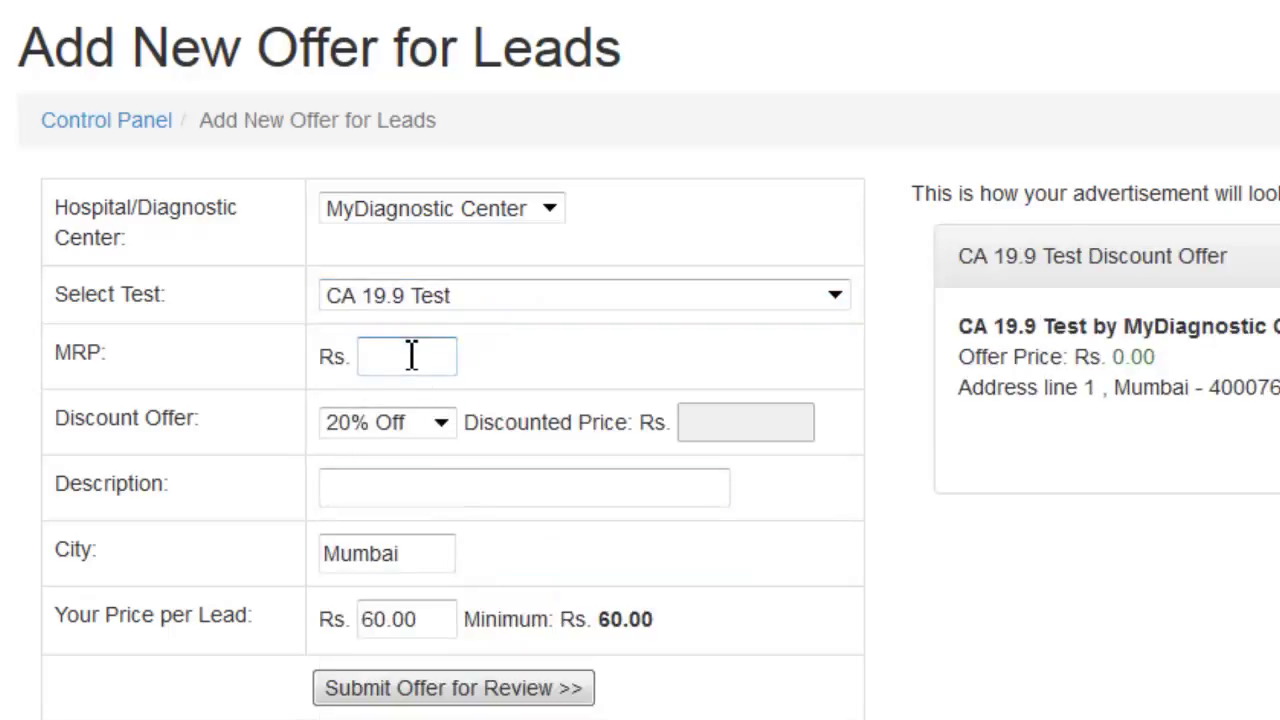
pyautogui.write('1200')
pyautogui.press('Tab')
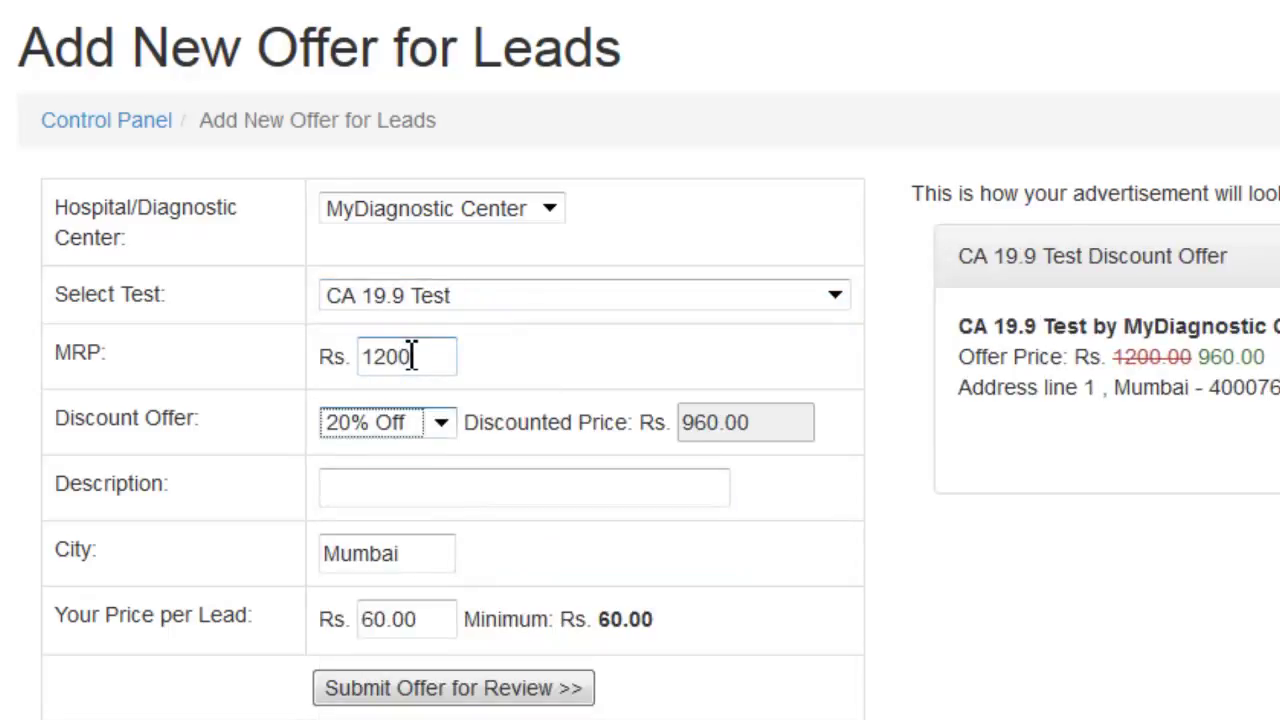
pyautogui.click(438, 422)
pyautogui.click(424, 507)
pyautogui.click(398, 700)
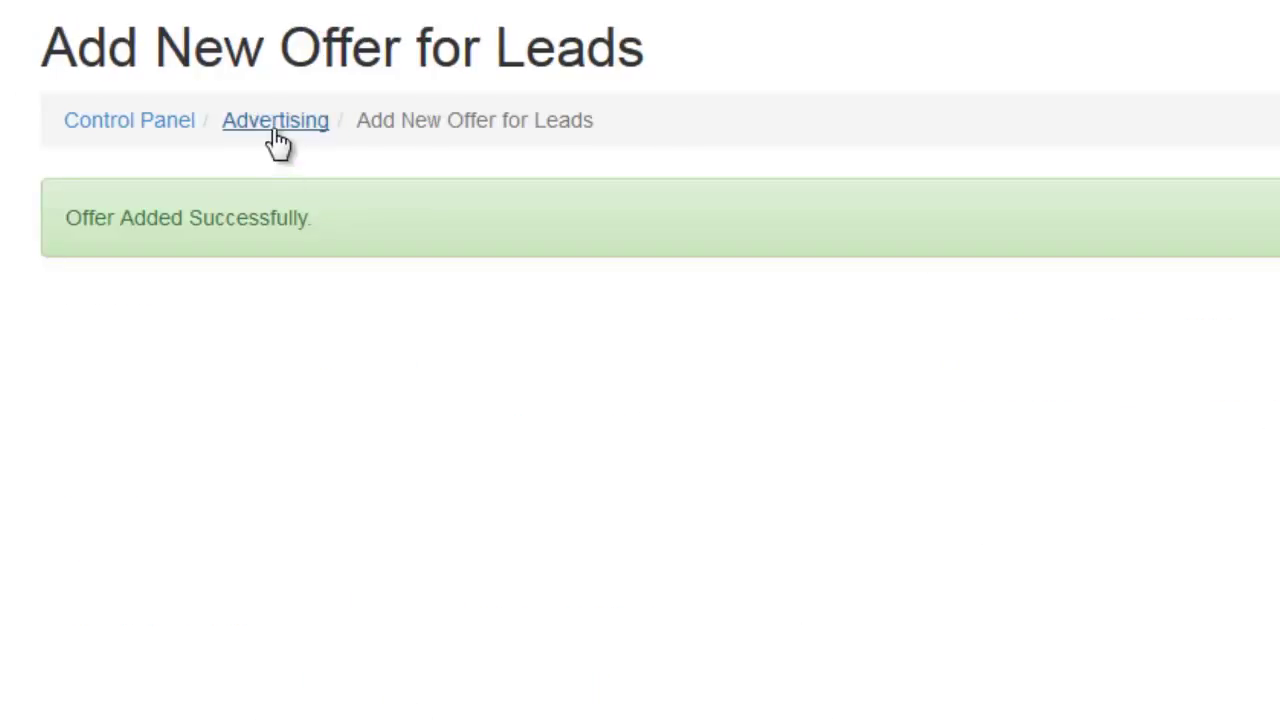
# - Choose to buy Rs. 5,000 of advertising credit and open the payment form for it
pyautogui.click(277, 122)
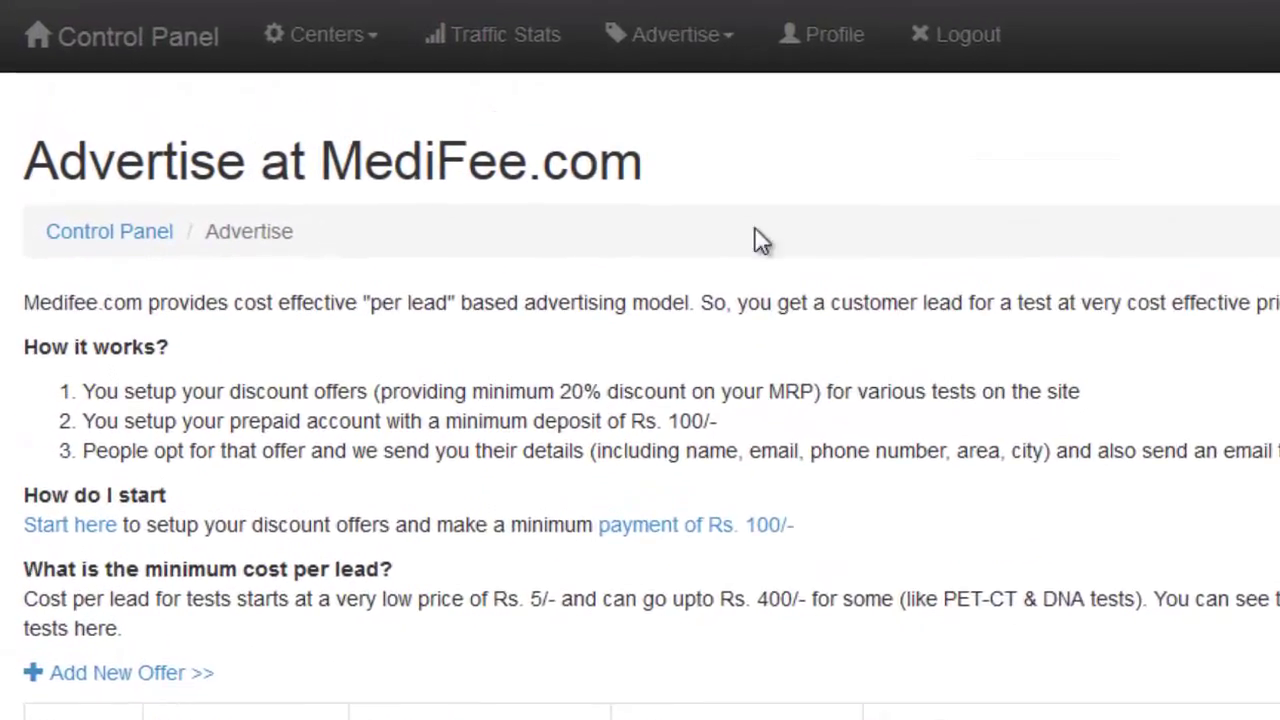
pyautogui.click(645, 12)
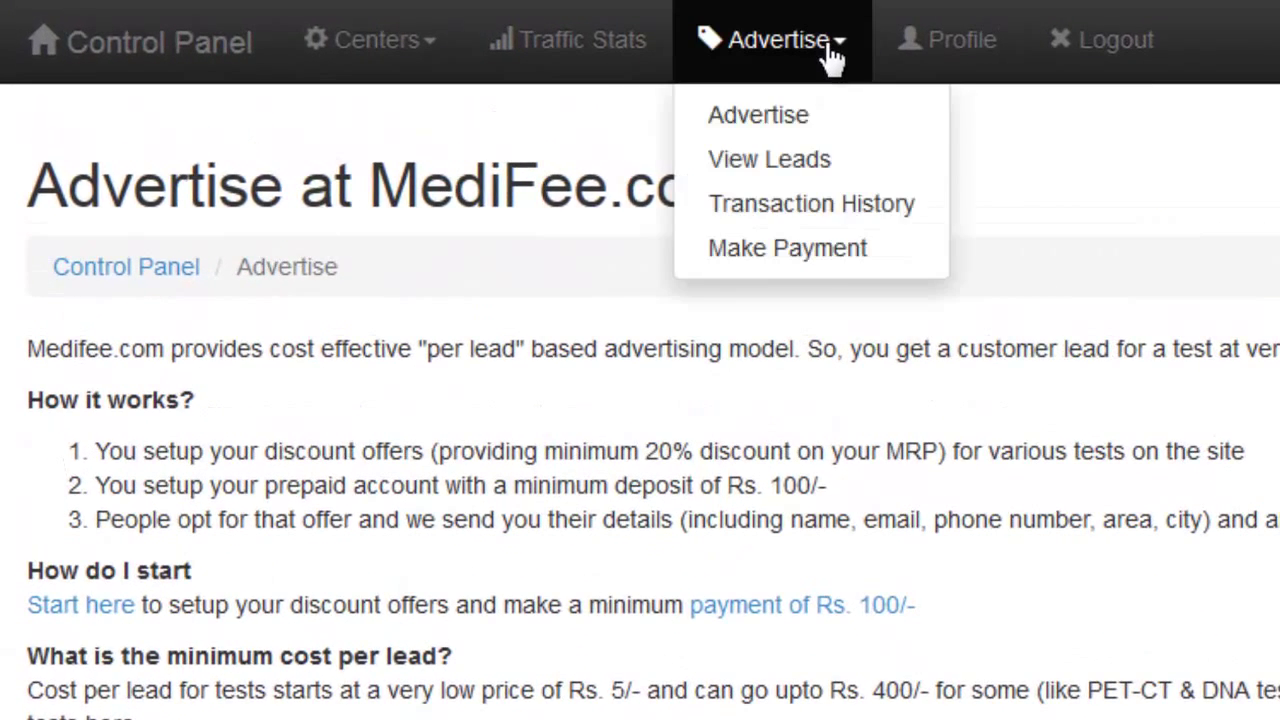
pyautogui.click(799, 256)
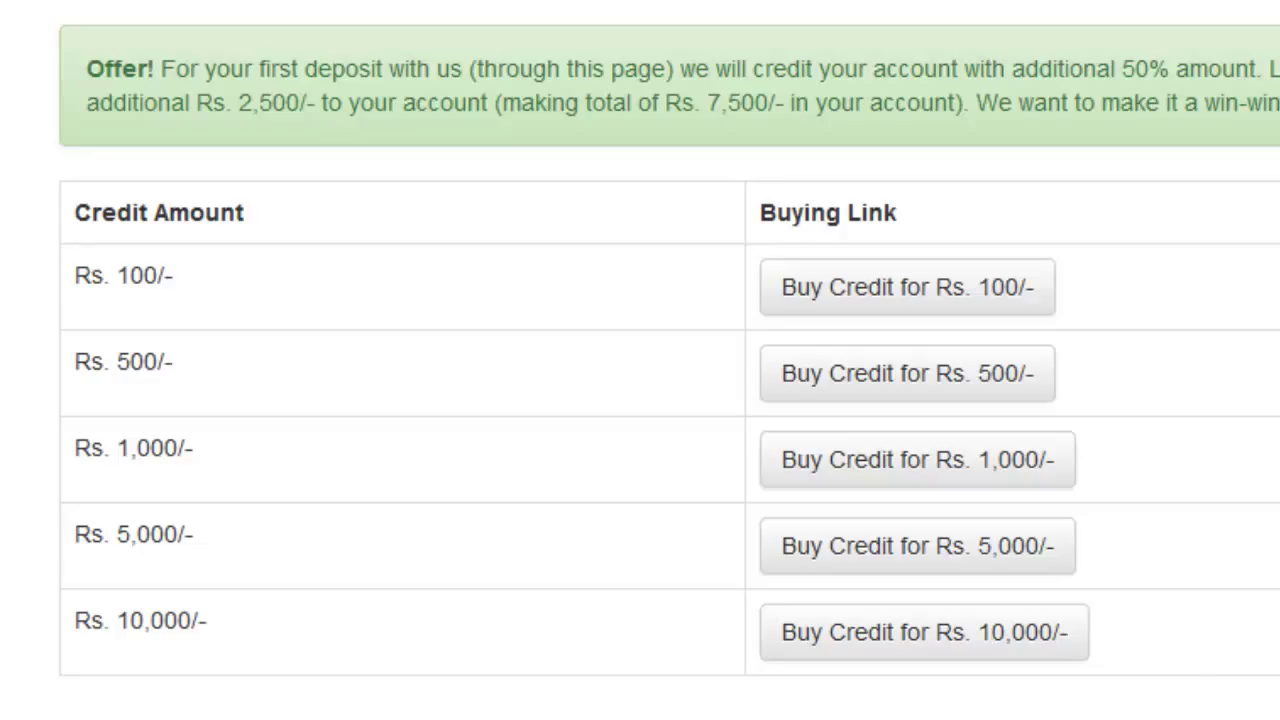
pyautogui.click(1017, 566)
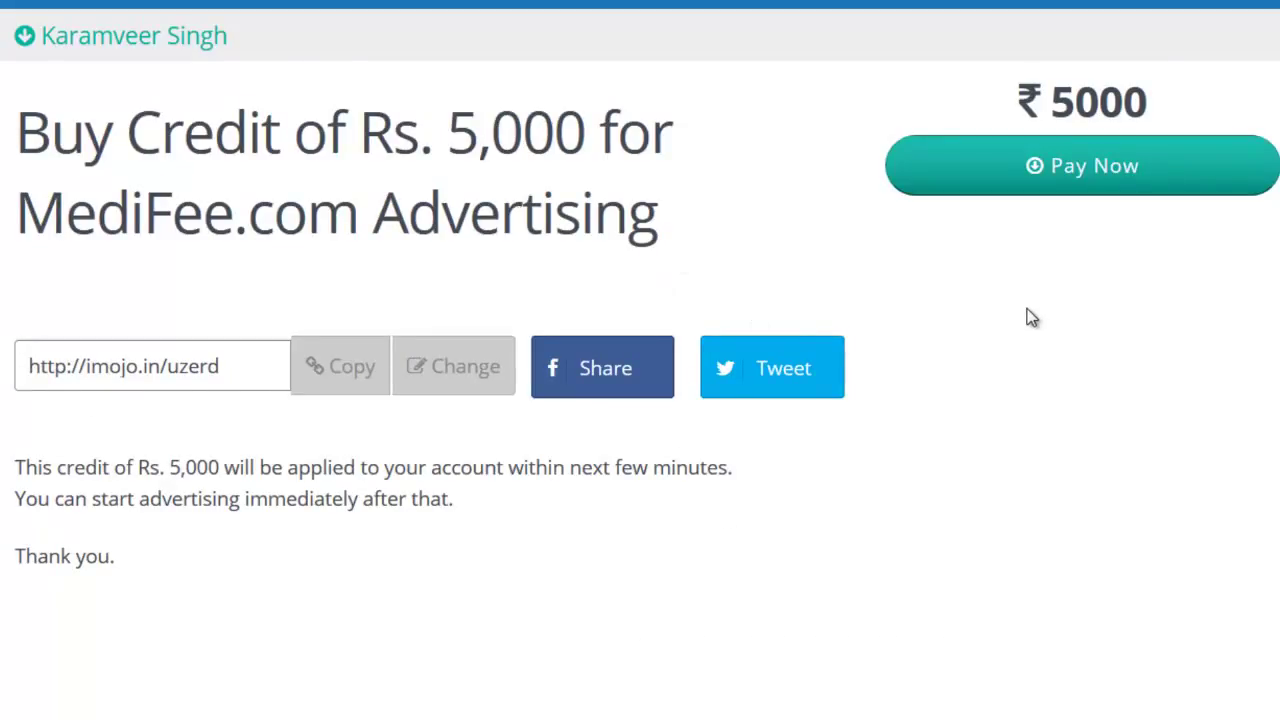
pyautogui.click(1086, 172)
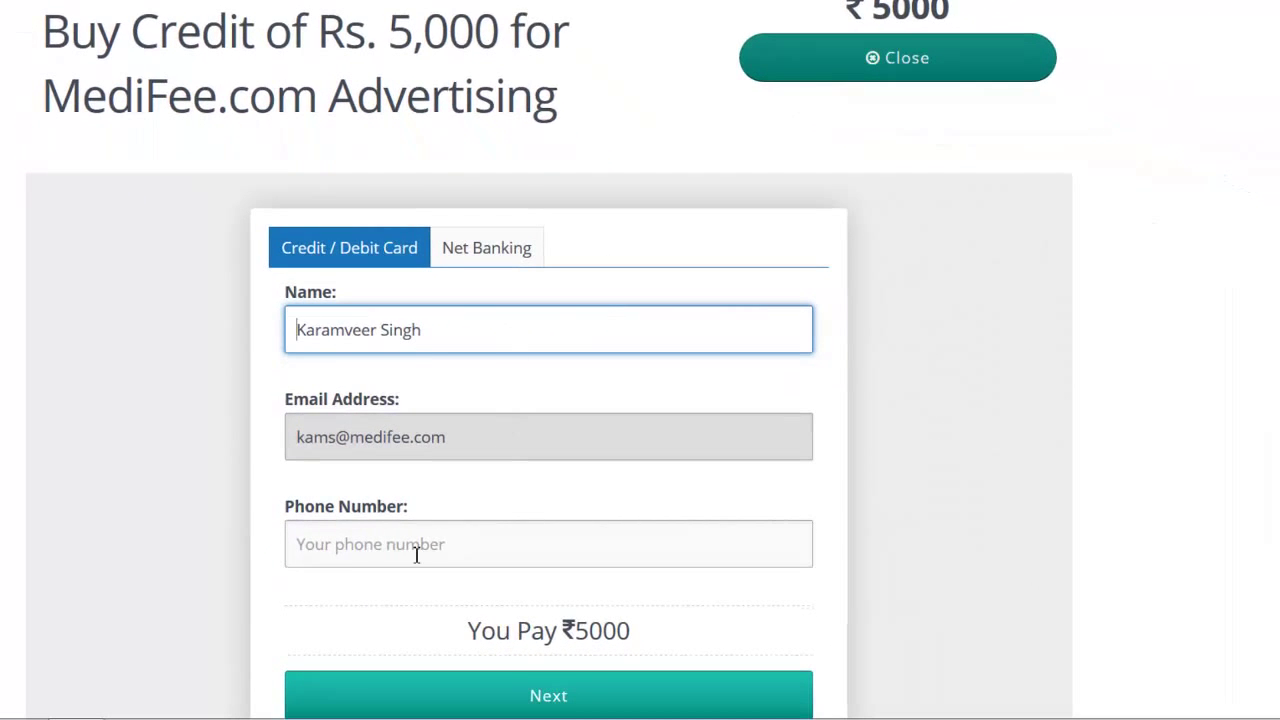
# - Enter the buyer's phone number in the Rs. 5,000 credit payment form and continue to the card details
pyautogui.click(454, 684)
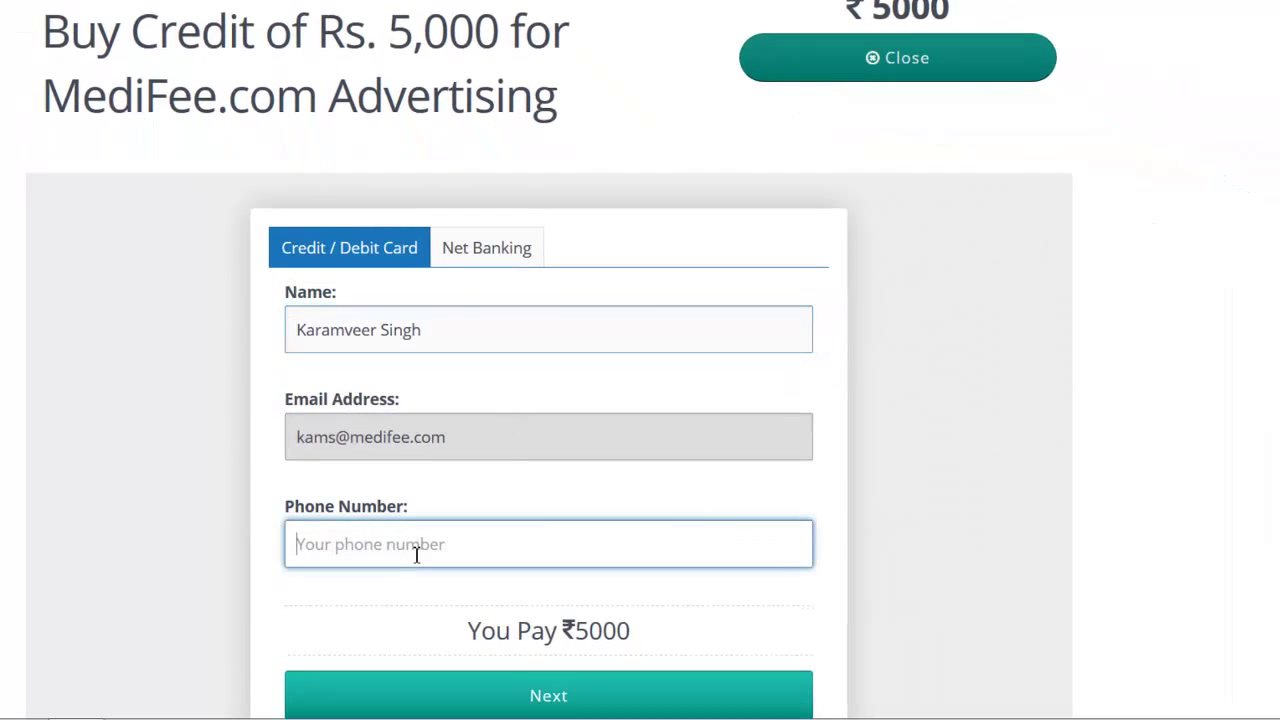
pyautogui.write('9898989')
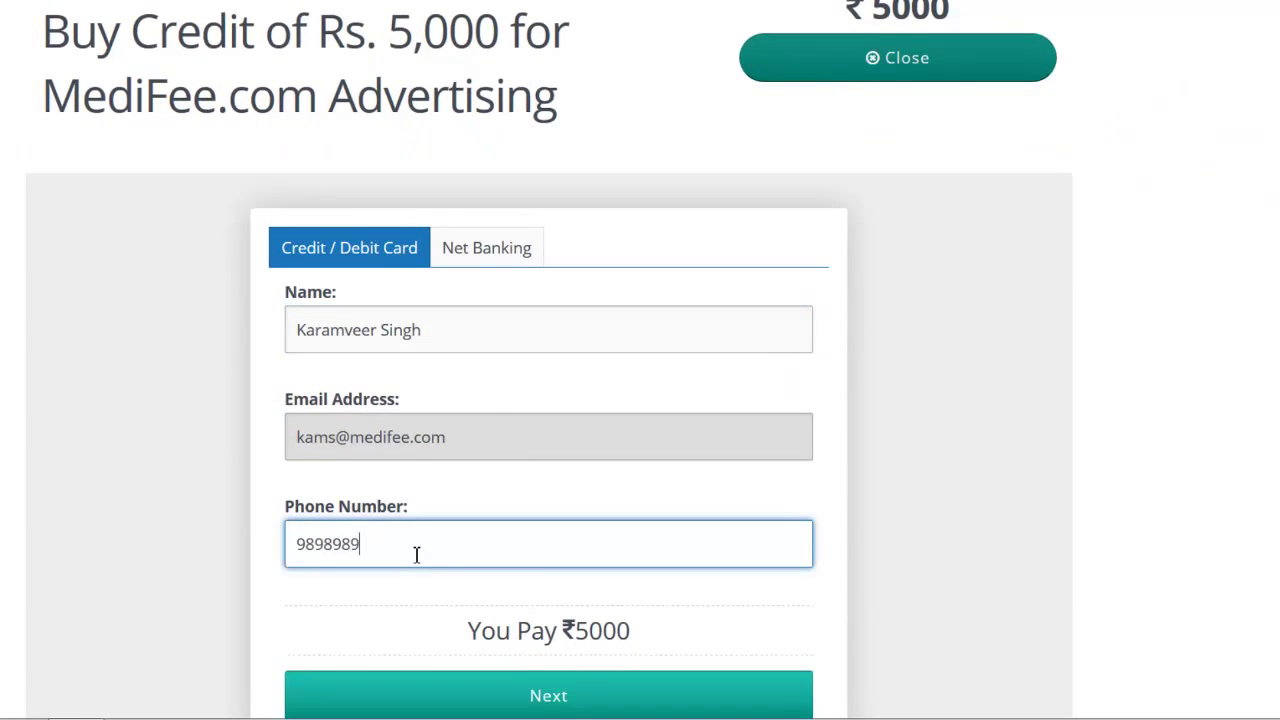
pyautogui.write('898')
pyautogui.scroll(-3, 776, 469)
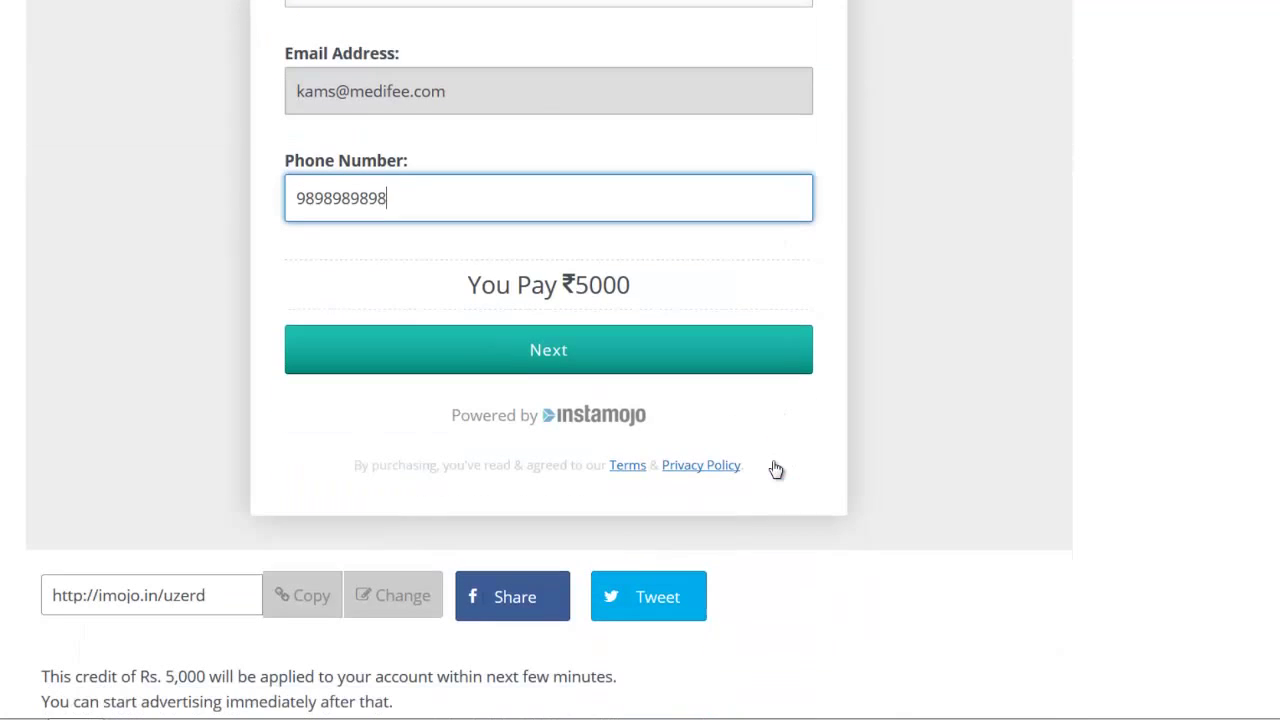
pyautogui.click(591, 349)
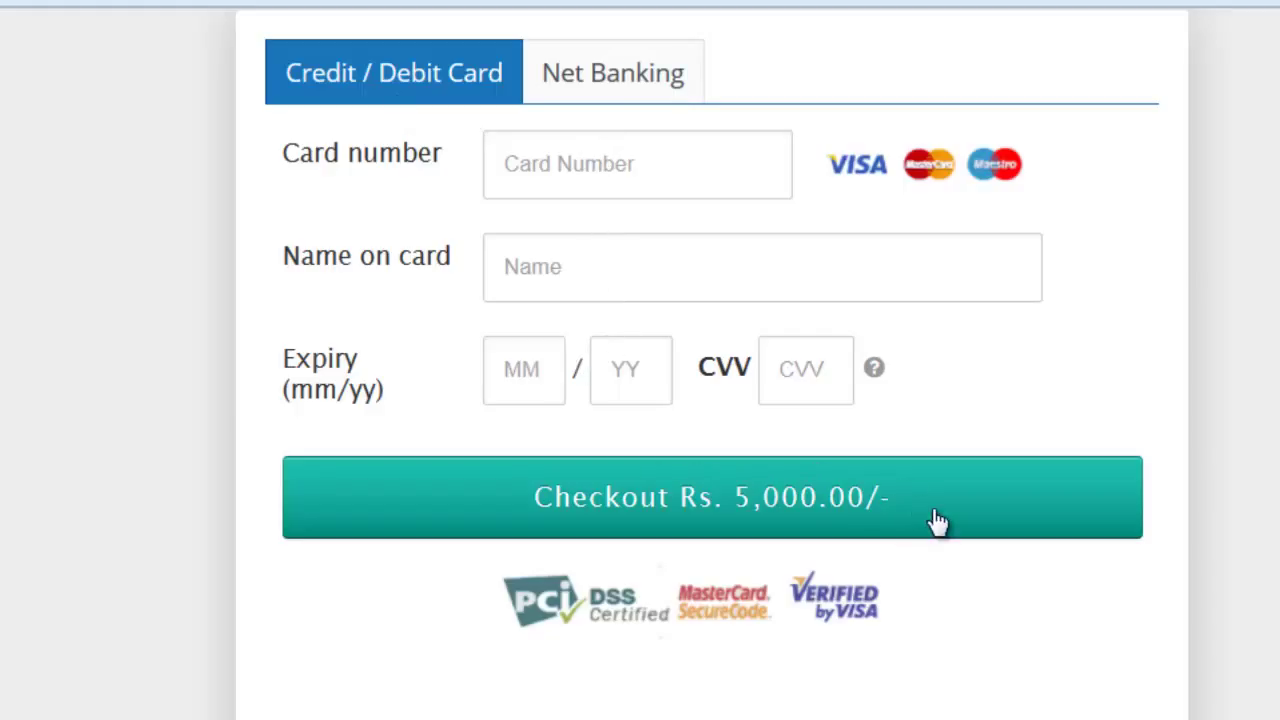
pyautogui.scroll(5, 1065, 360)
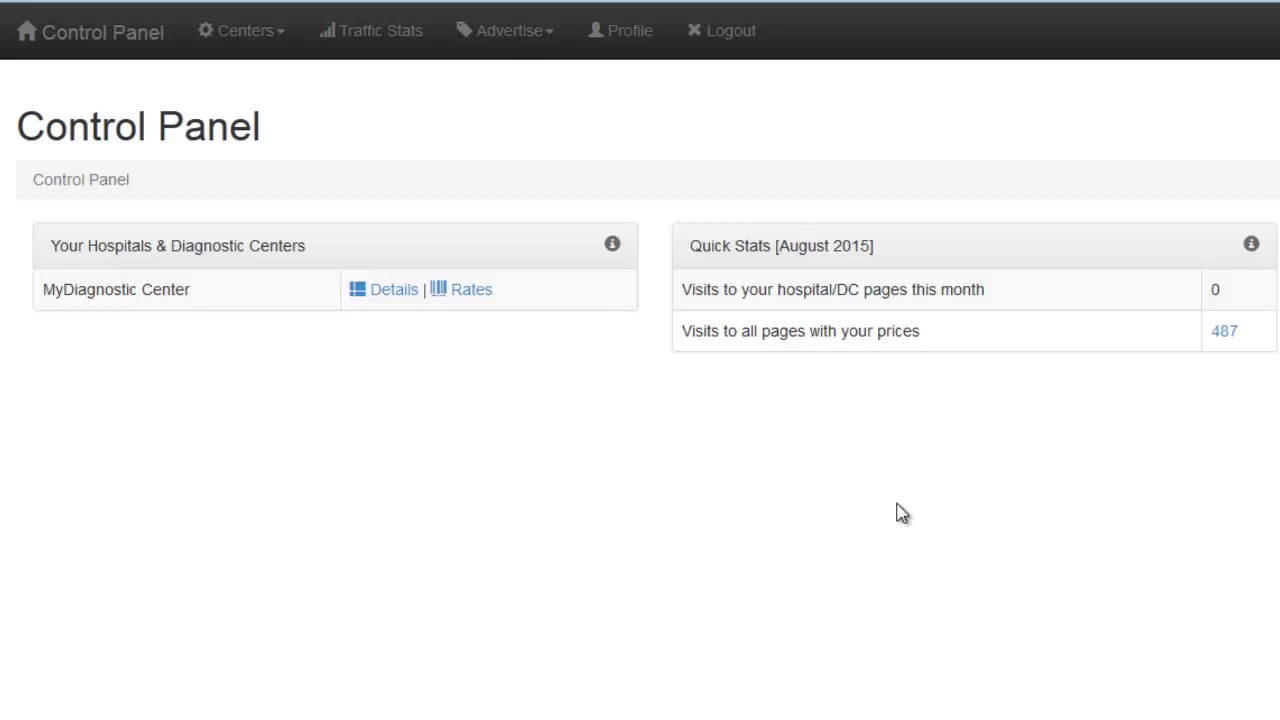
pyautogui.click(520, 34)
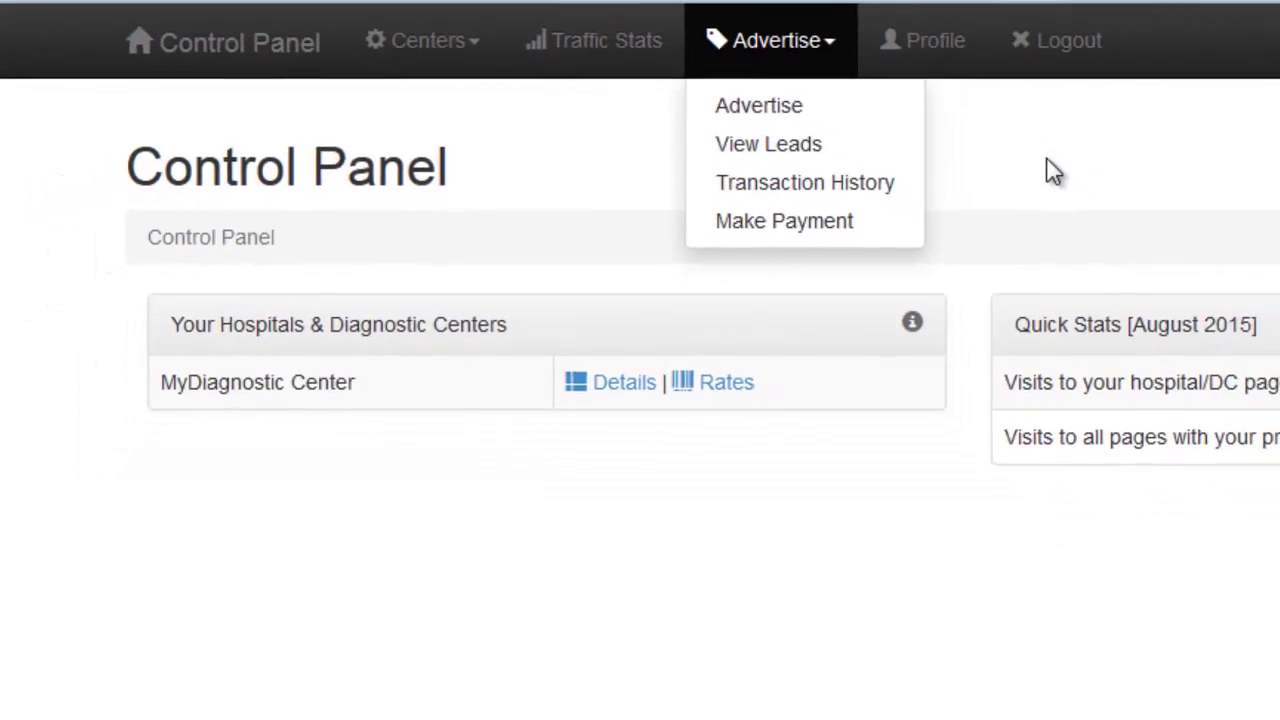
pyautogui.click(1047, 160)
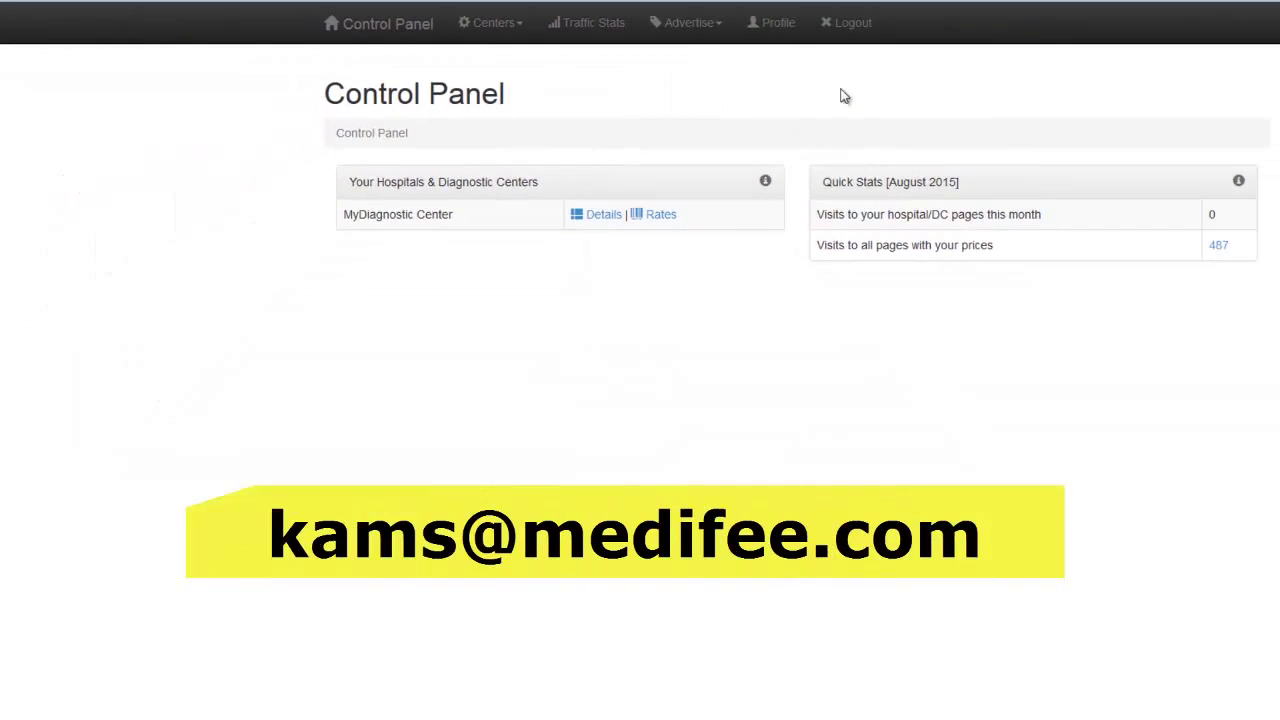